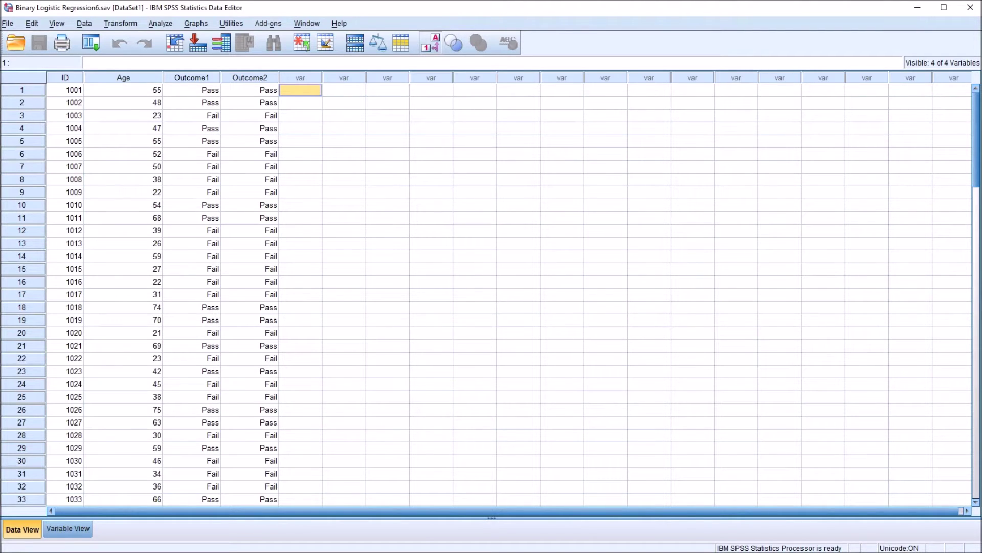
Step: Examine the Age and Outcome1 columns, switching value labels off and back on to compare Outcome1's numeric codes with Pass and Fail
{"action": "left_click", "coordinate": [123, 78]}
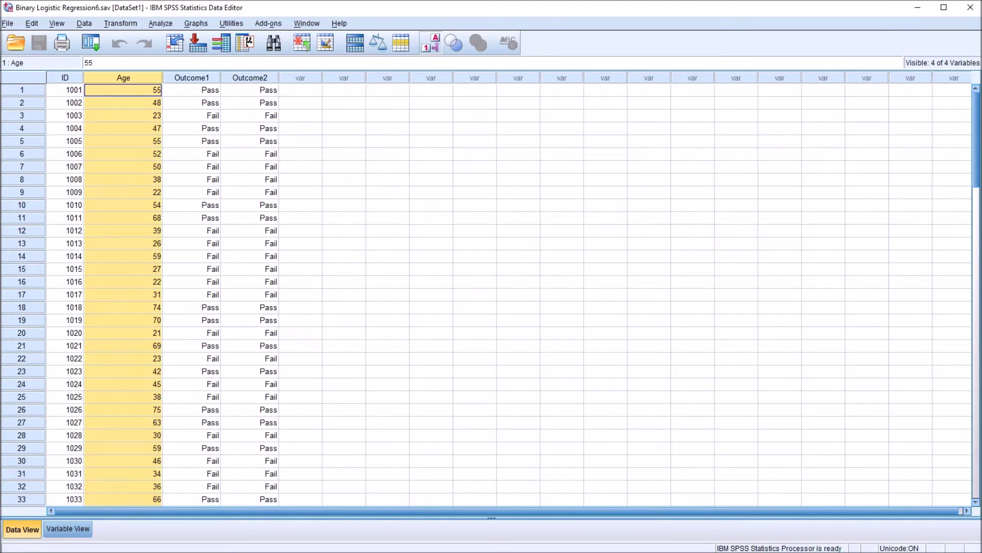
{"action": "left_click", "coordinate": [123, 90]}
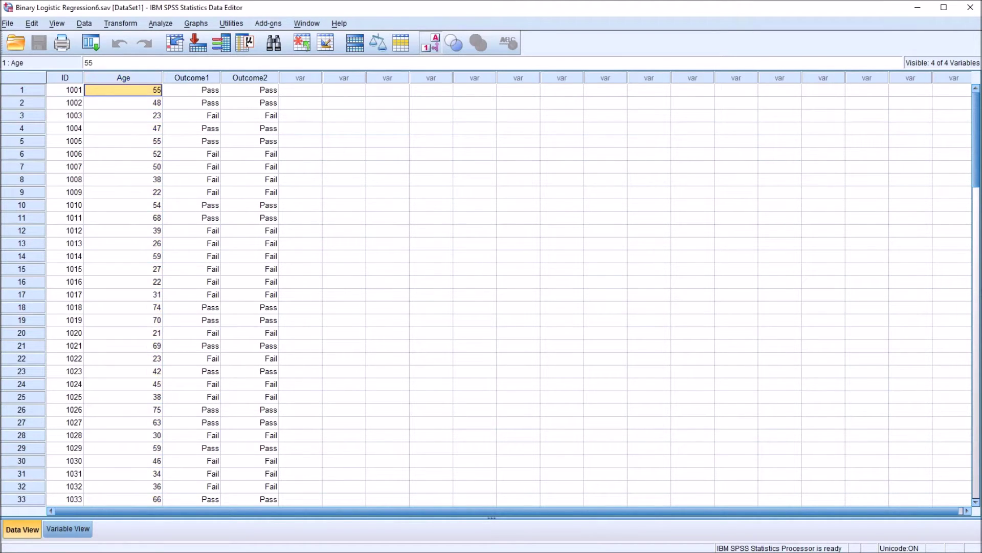
{"action": "left_click", "coordinate": [191, 77]}
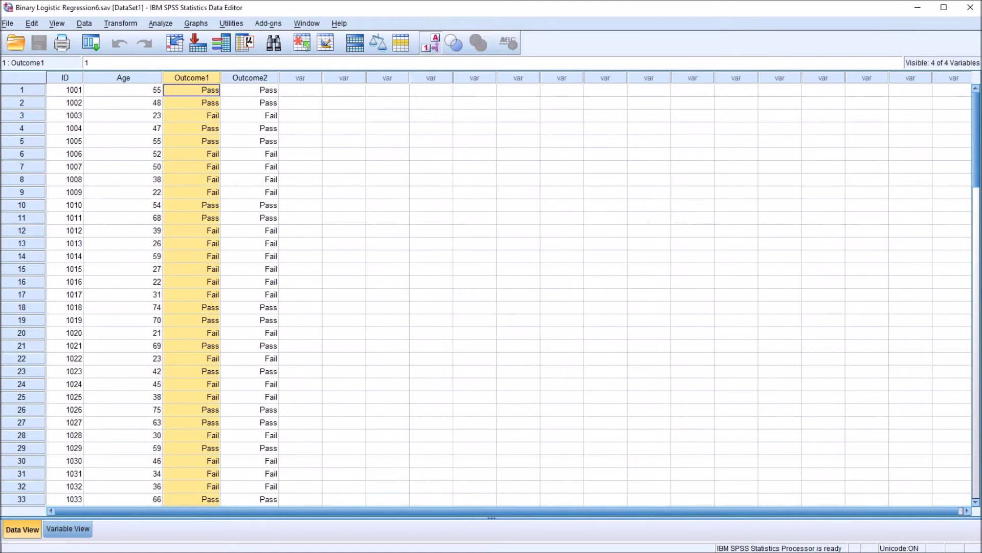
{"action": "left_click", "coordinate": [191, 90]}
{"action": "left_click", "coordinate": [191, 115]}
{"action": "left_click", "coordinate": [192, 89]}
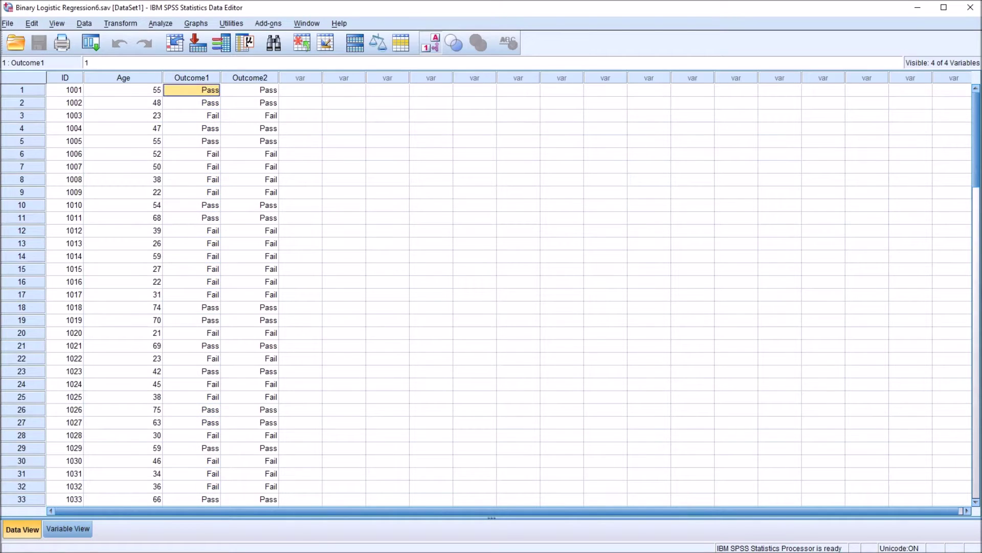
{"action": "left_click", "coordinate": [430, 43]}
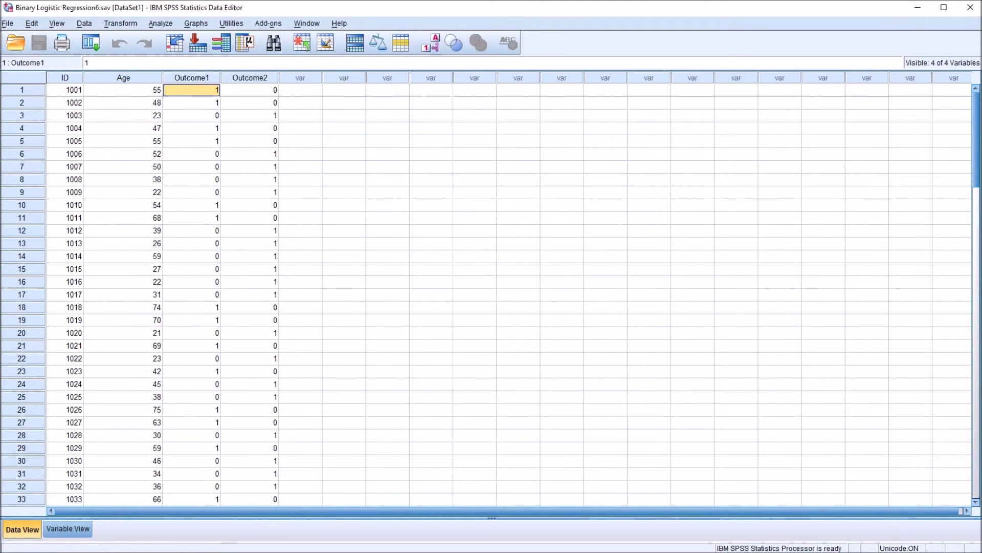
{"action": "left_click", "coordinate": [192, 116]}
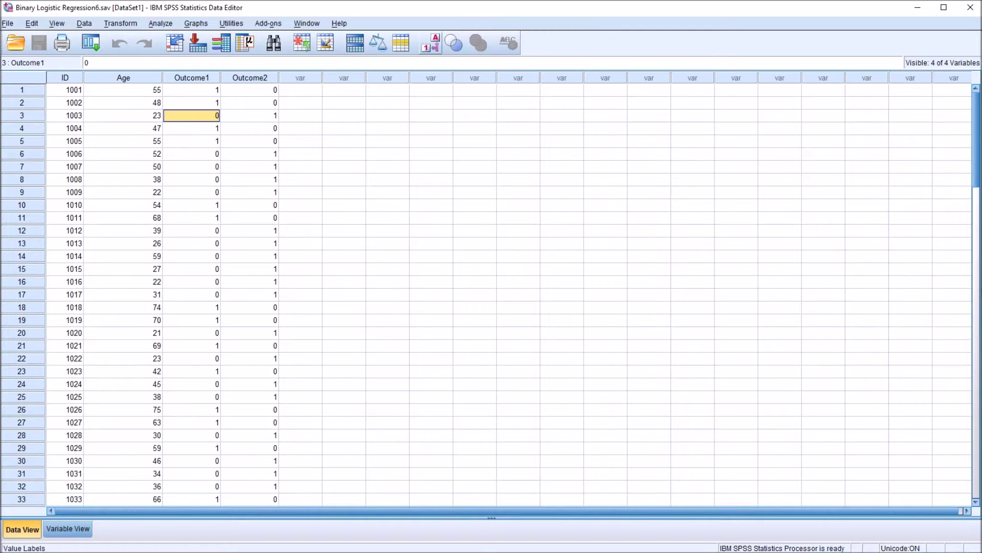
{"action": "left_click", "coordinate": [431, 43]}
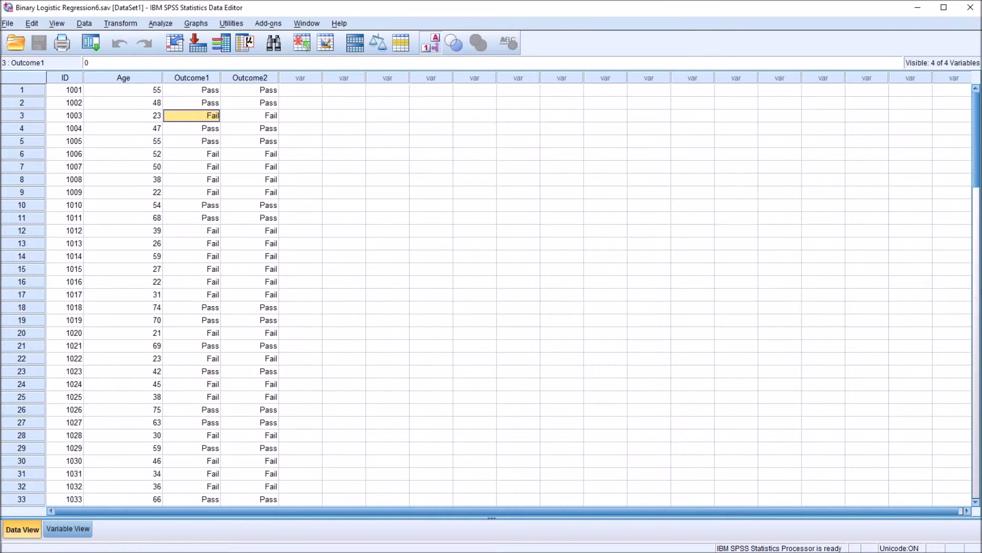
Step: Inspect how Outcome2 codes Pass and Fail by toggling the value labels, leaving the labels displayed
{"action": "left_click", "coordinate": [249, 77]}
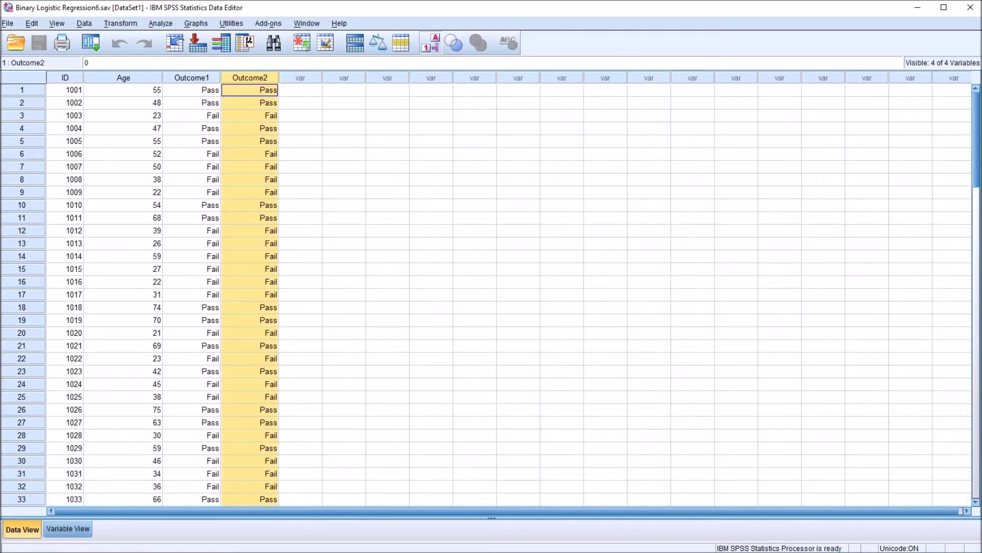
{"action": "left_click", "coordinate": [430, 43]}
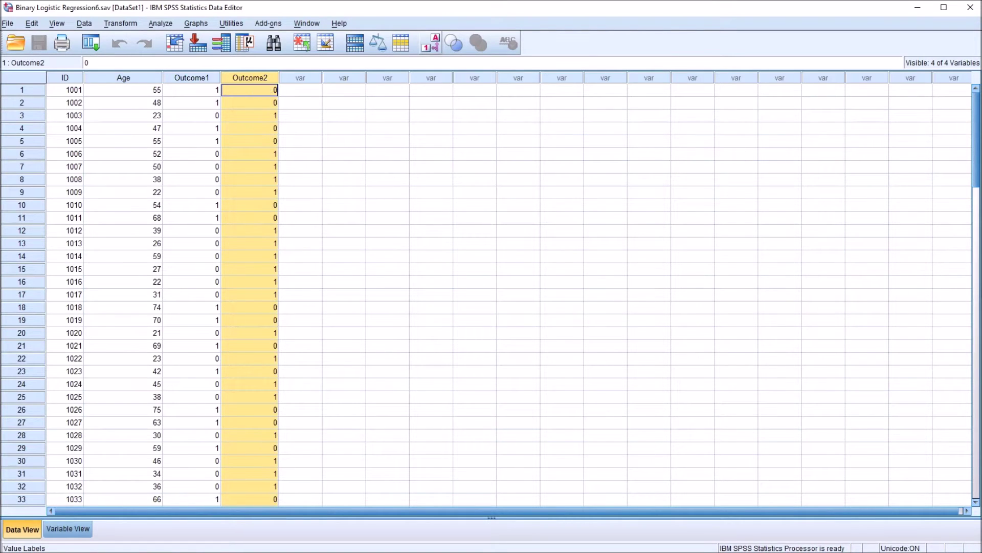
{"action": "left_click", "coordinate": [250, 90]}
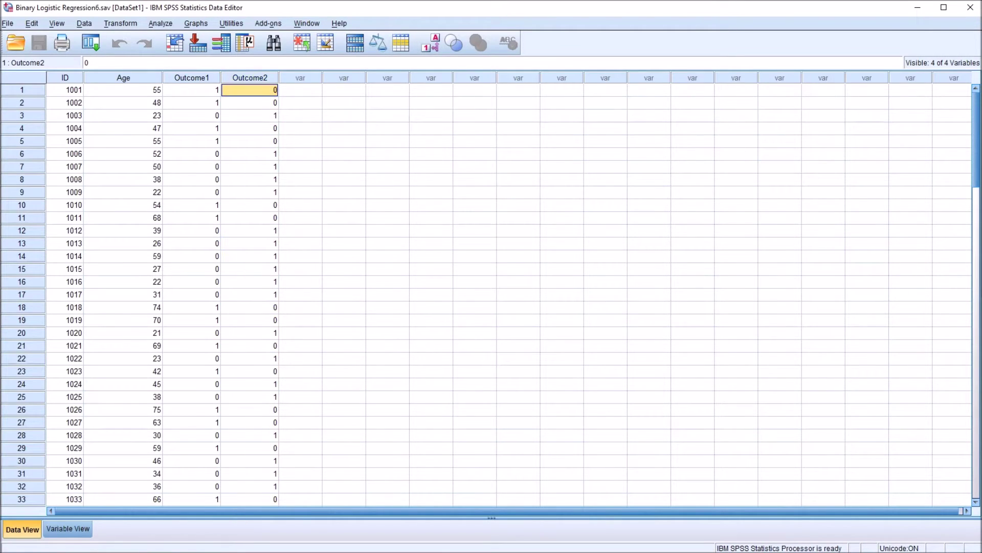
{"action": "left_click", "coordinate": [430, 43]}
{"action": "left_click", "coordinate": [430, 43]}
{"action": "left_click", "coordinate": [249, 115]}
{"action": "left_click", "coordinate": [249, 90]}
{"action": "left_click", "coordinate": [430, 43]}
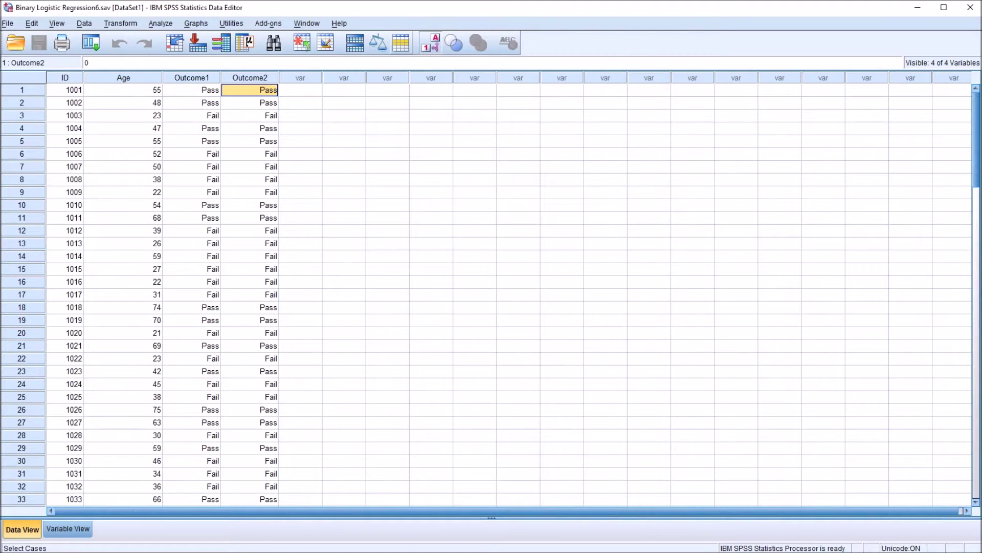
{"action": "left_click", "coordinate": [430, 43]}
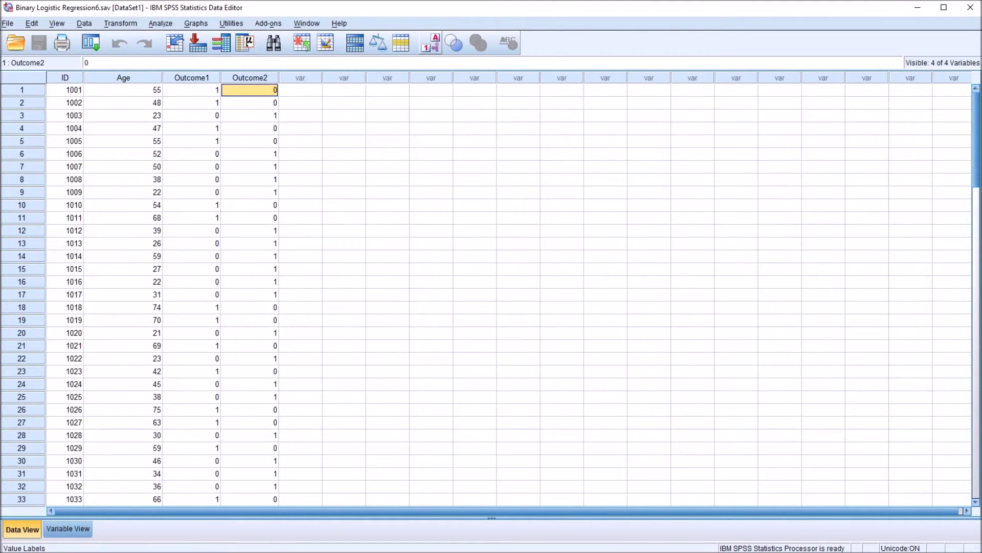
{"action": "left_click", "coordinate": [430, 43]}
{"action": "left_click", "coordinate": [300, 89]}
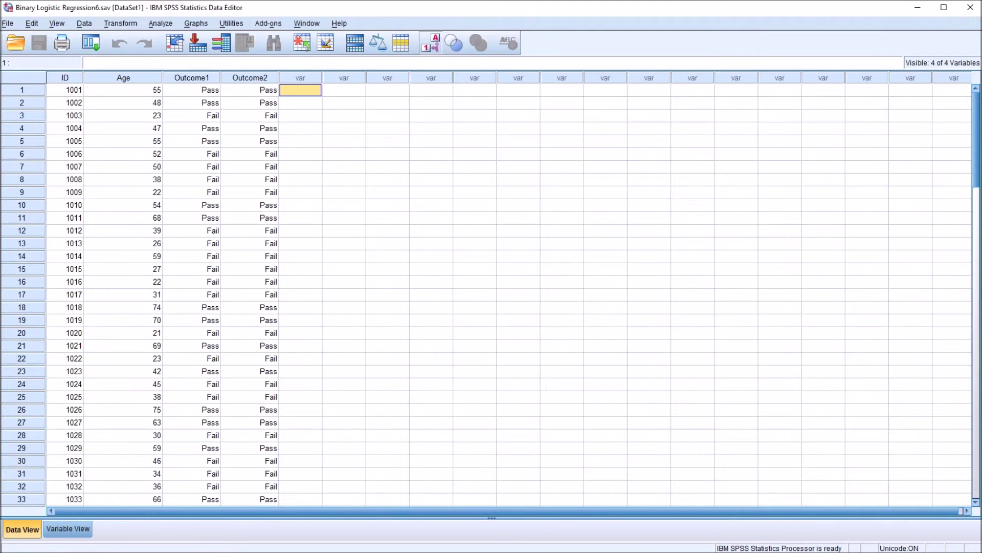
Step: Review the Pass and Fail entries in Outcome1 together with the Age column as the predictor
{"action": "left_click", "coordinate": [192, 77]}
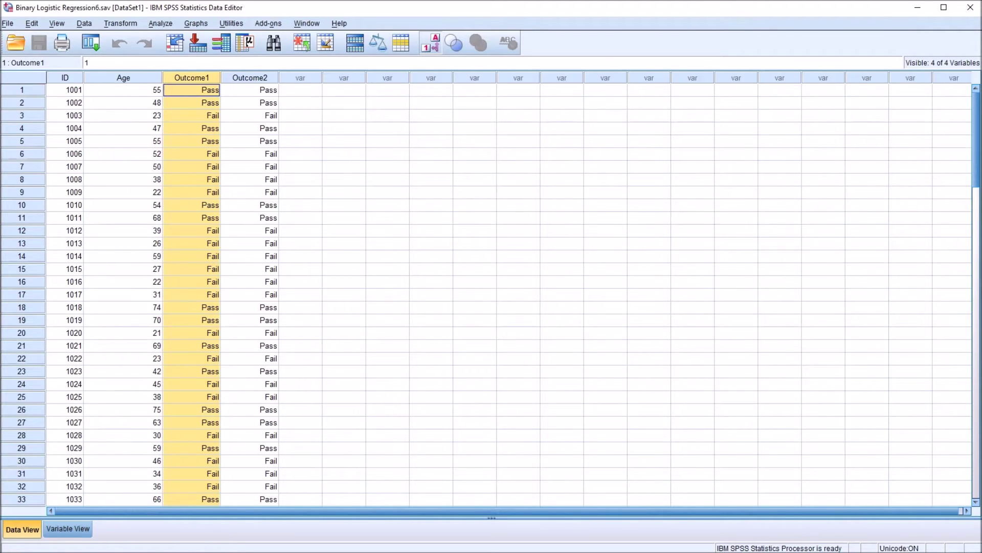
{"action": "left_click", "coordinate": [192, 90]}
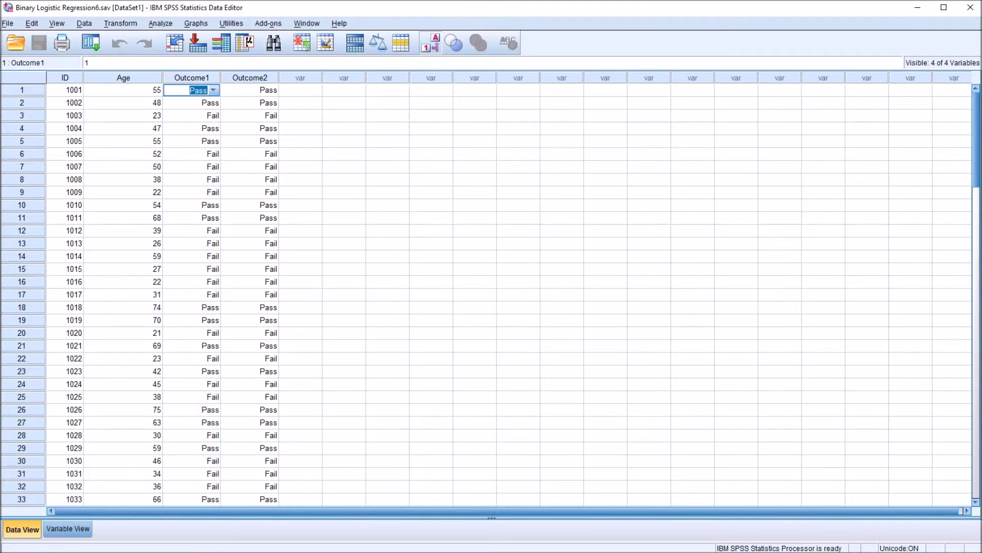
{"action": "left_click", "coordinate": [192, 103]}
{"action": "left_click", "coordinate": [192, 90]}
{"action": "left_click", "coordinate": [191, 115]}
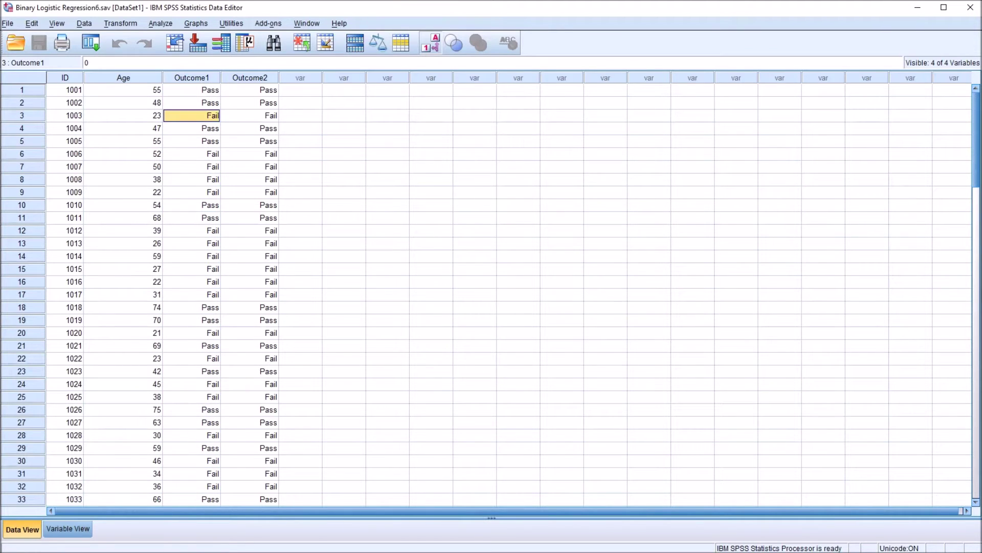
{"action": "left_click", "coordinate": [192, 90]}
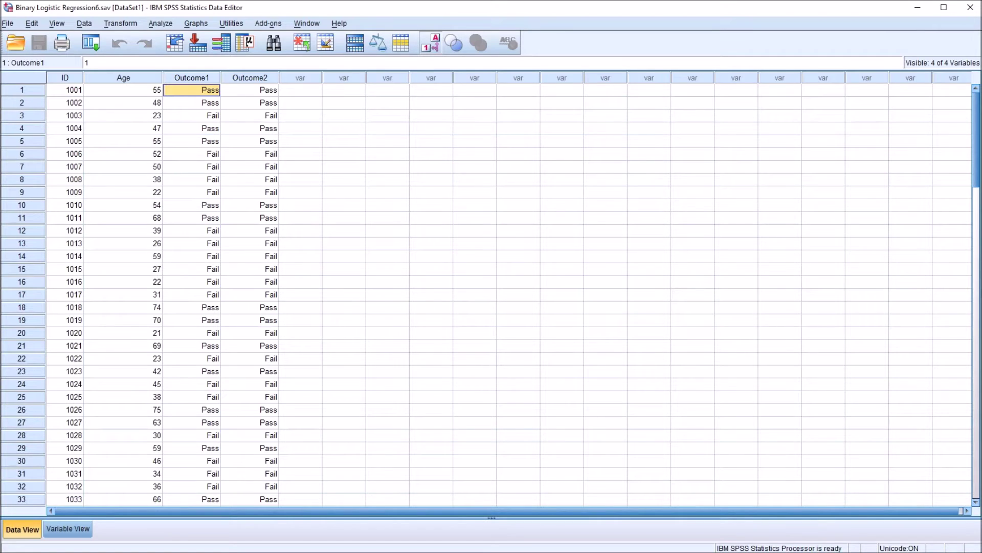
{"action": "left_click", "coordinate": [123, 77]}
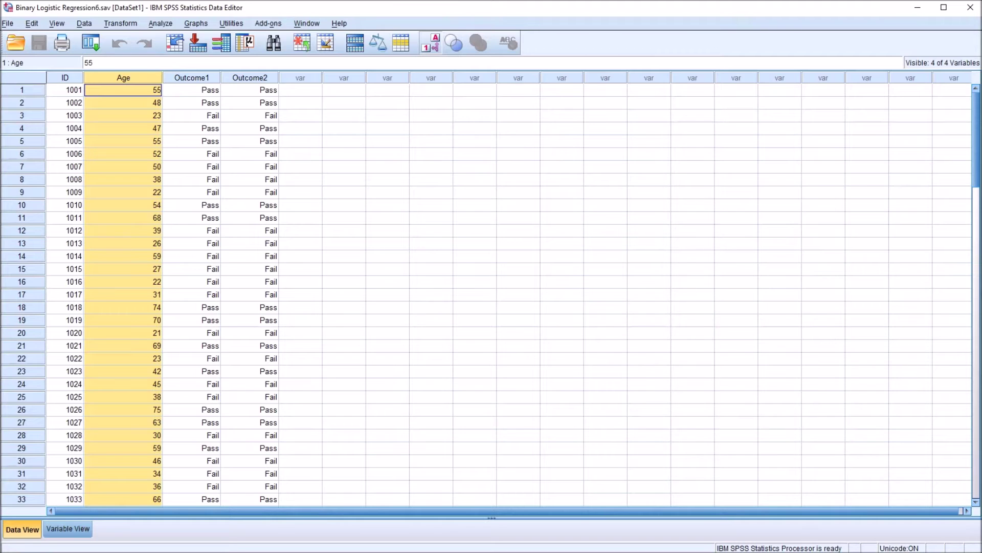
{"action": "left_click", "coordinate": [191, 89]}
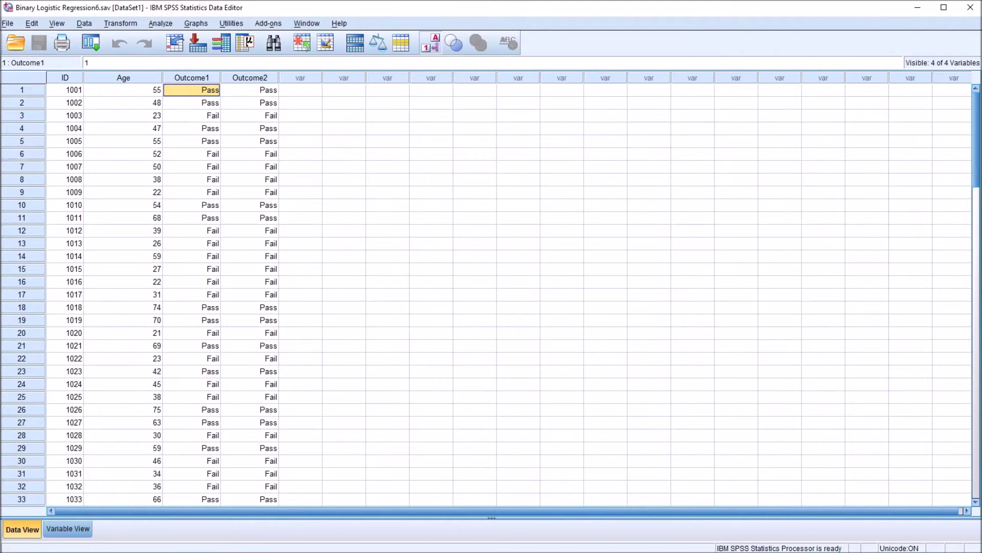
{"action": "left_click", "coordinate": [191, 115]}
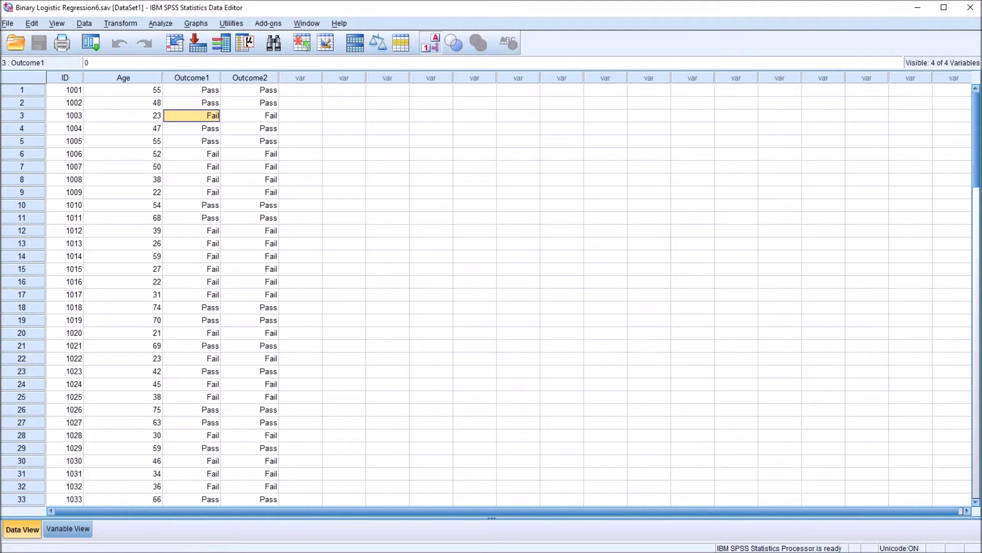
{"action": "left_click", "coordinate": [191, 90]}
{"action": "left_click", "coordinate": [301, 89]}
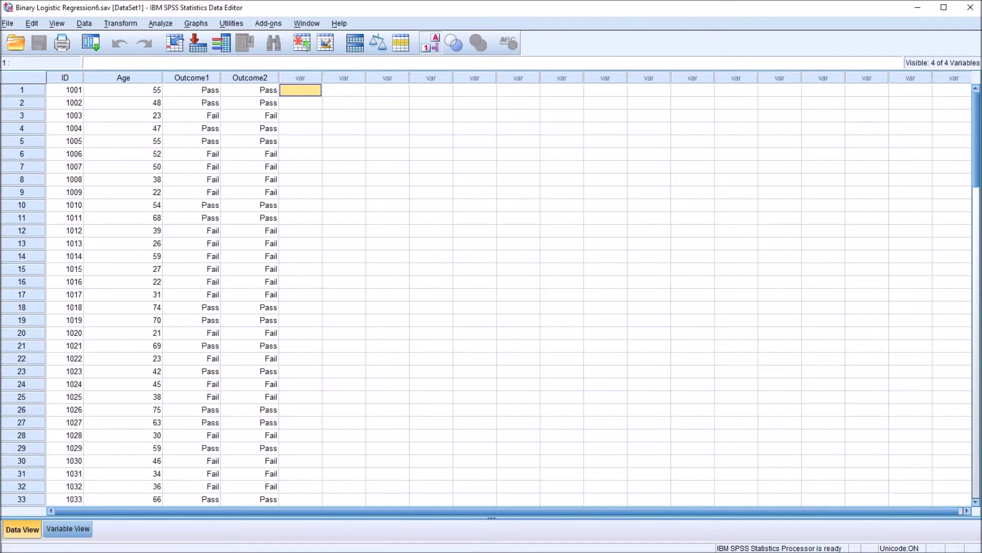
{"action": "left_click", "coordinate": [122, 77]}
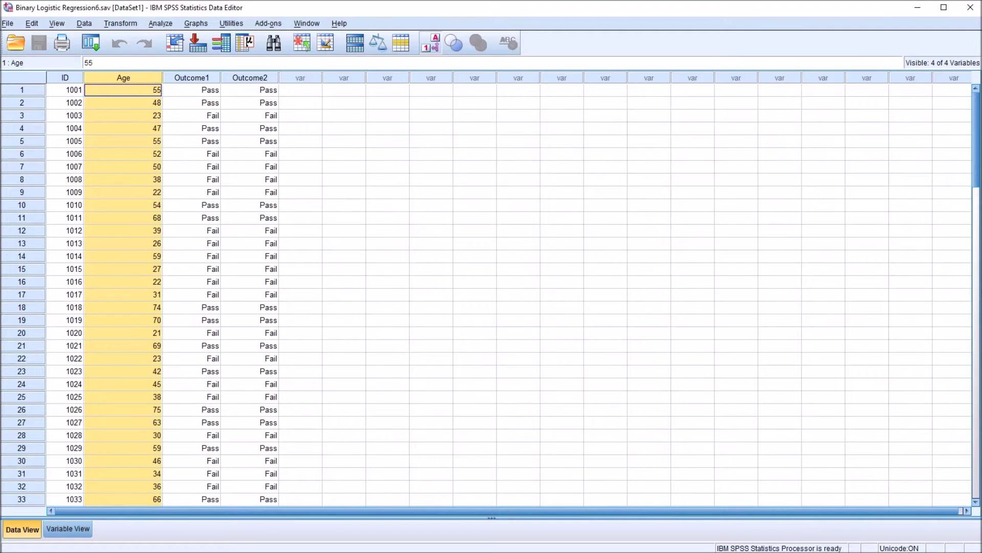
{"action": "left_click", "coordinate": [191, 77]}
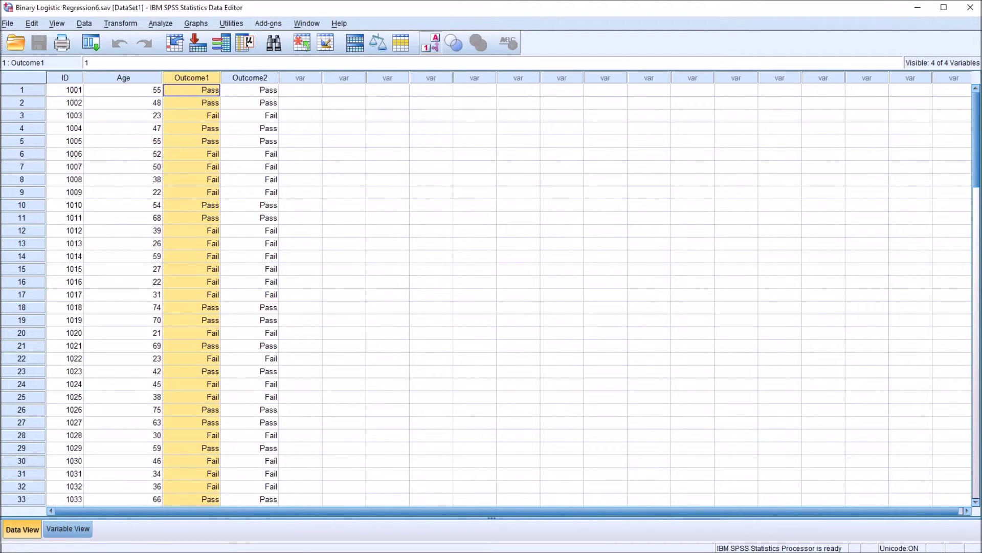
{"action": "left_click", "coordinate": [300, 90]}
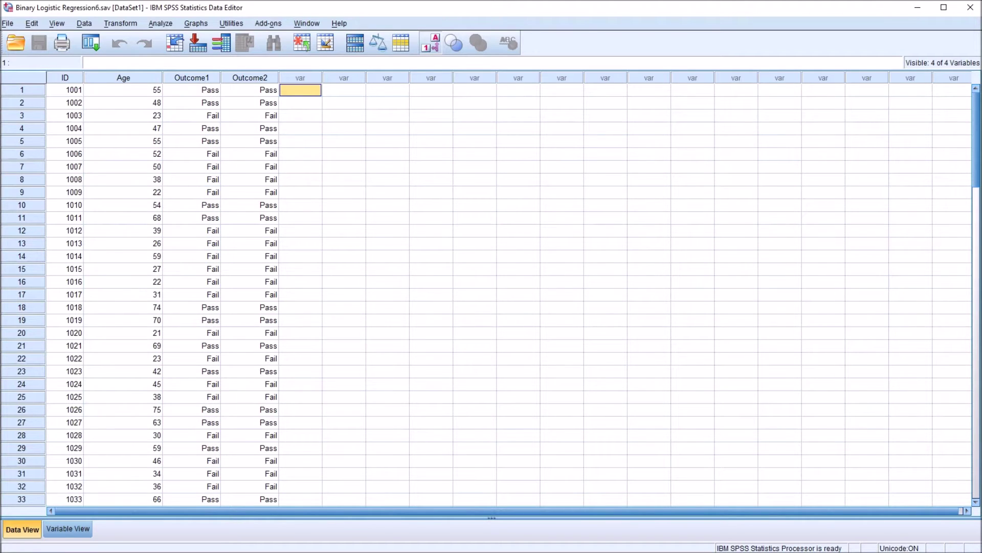
Step: Run a binary logistic regression with Outcome1 as the dependent variable and Age as the covariate, using the Enter method
{"action": "left_click", "coordinate": [160, 23]}
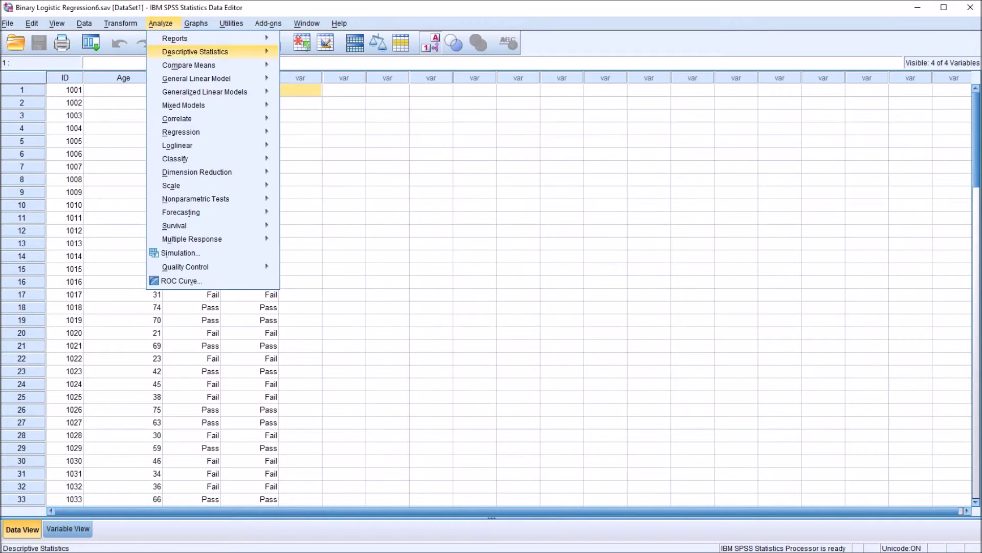
{"action": "mouse_move", "coordinate": [181, 131]}
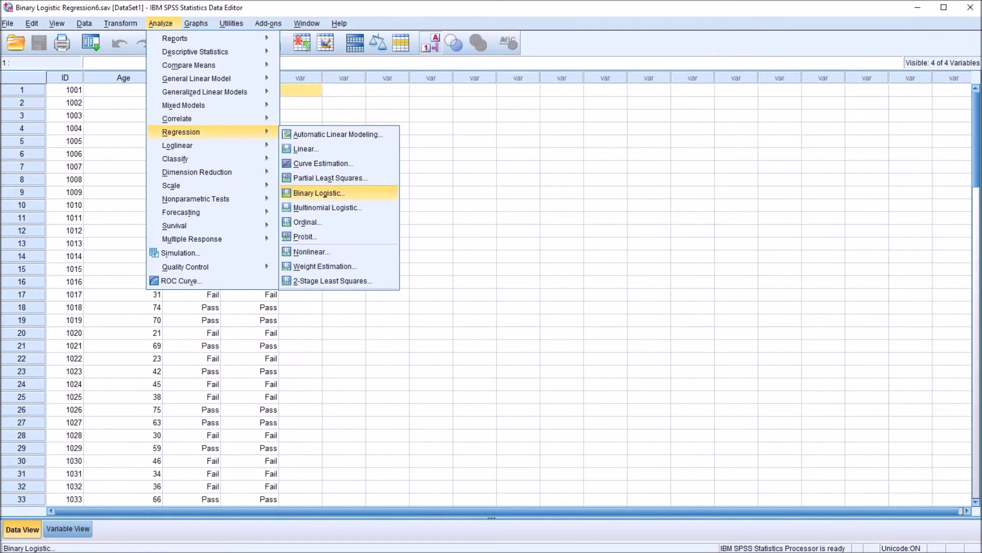
{"action": "left_click", "coordinate": [319, 192]}
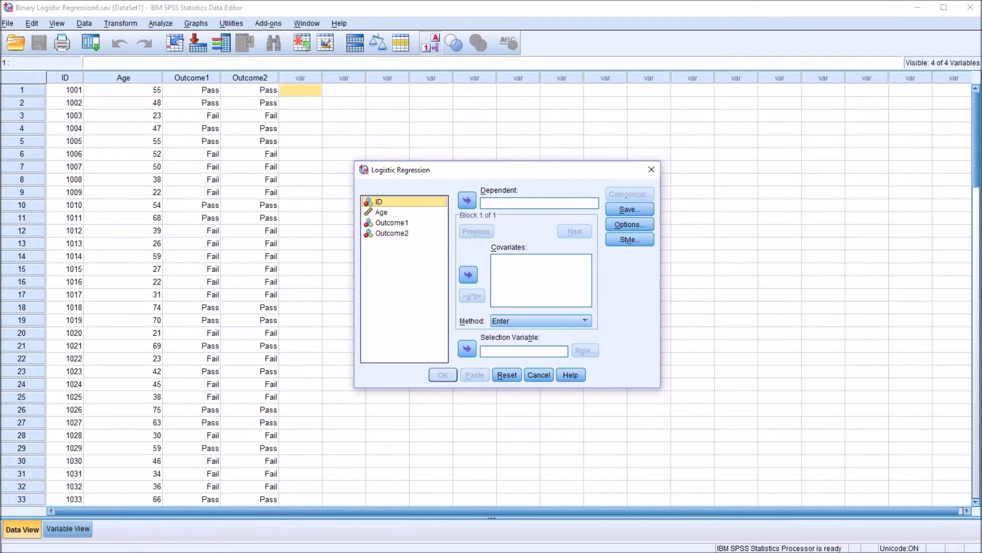
{"action": "left_click_drag", "start_coordinate": [391, 223], "coordinate": [514, 204]}
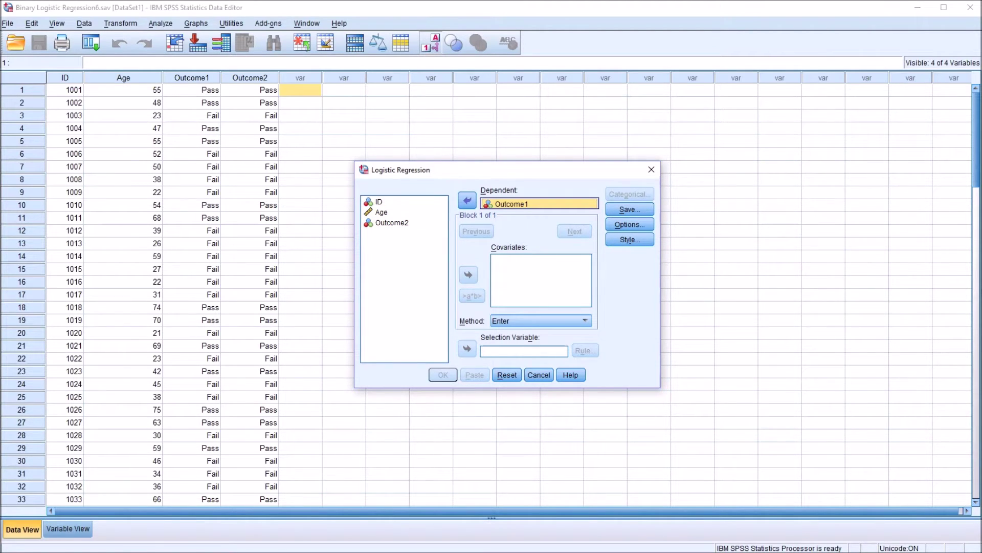
{"action": "left_click_drag", "start_coordinate": [381, 212], "coordinate": [522, 271]}
{"action": "left_click", "coordinate": [539, 204]}
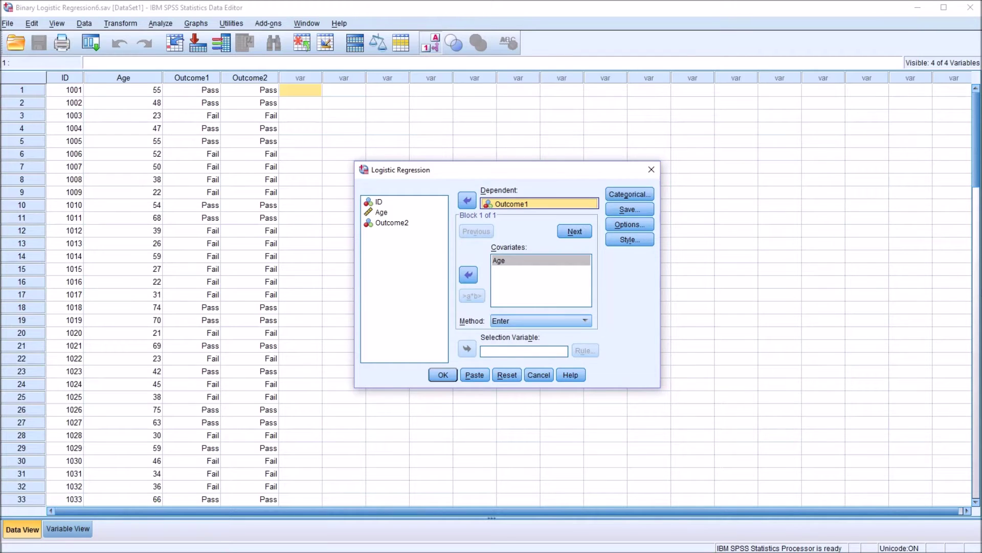
{"action": "left_click", "coordinate": [541, 259]}
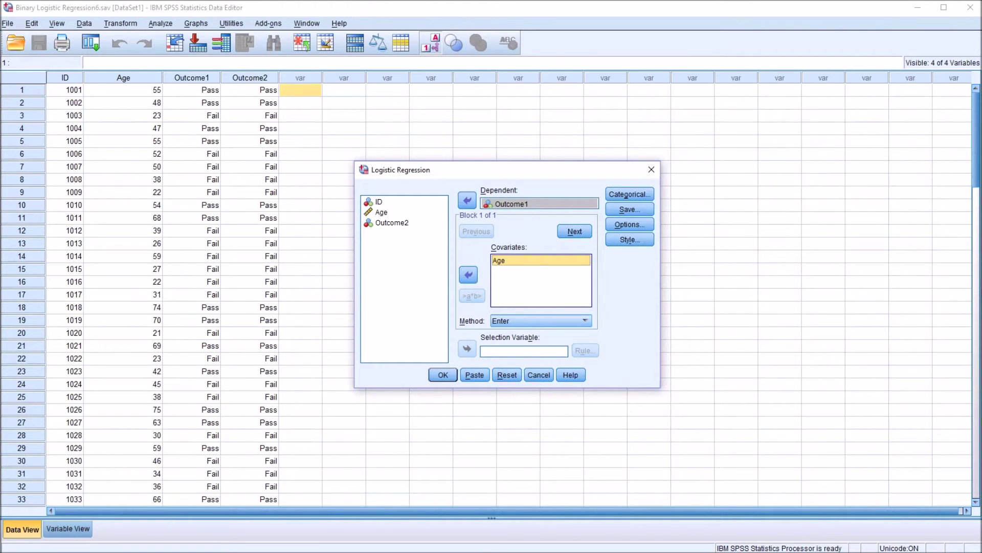
{"action": "key", "text": "Return"}
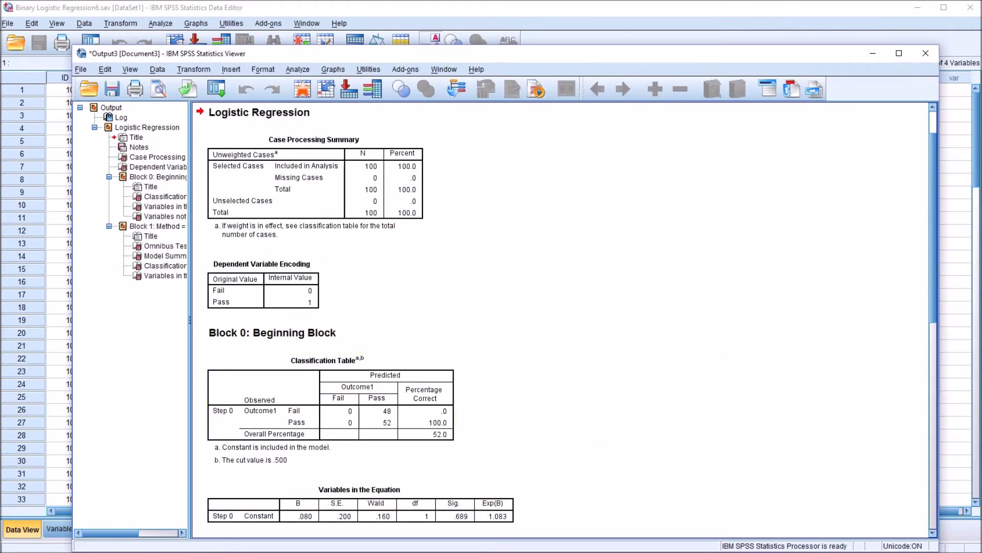
Step: Open Block 1's Variables in the Equation table in the regression output and select its Age row label
{"action": "left_click_drag", "start_coordinate": [506, 53], "coordinate": [499, 21]}
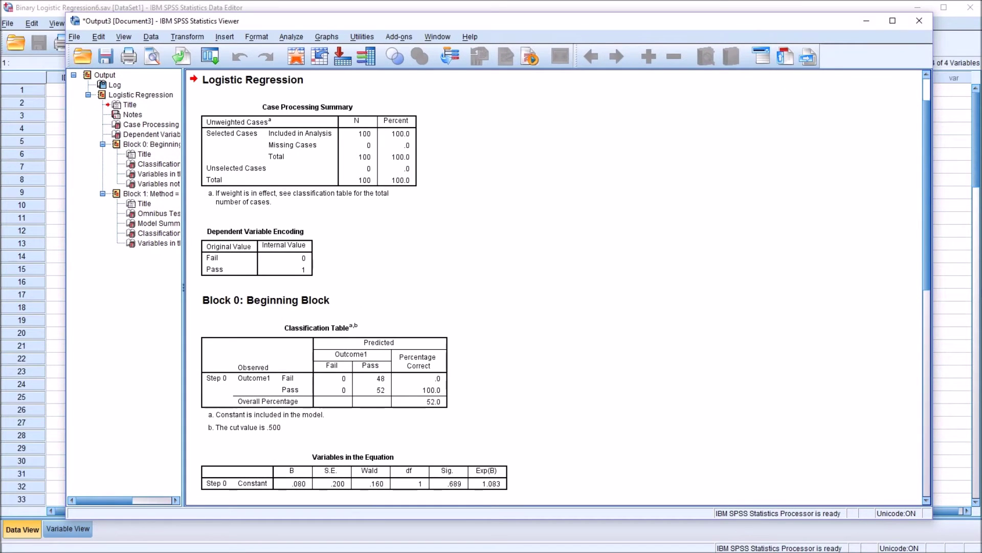
{"action": "scroll", "coordinate": [557, 287], "scroll_direction": "down", "scroll_amount": 10}
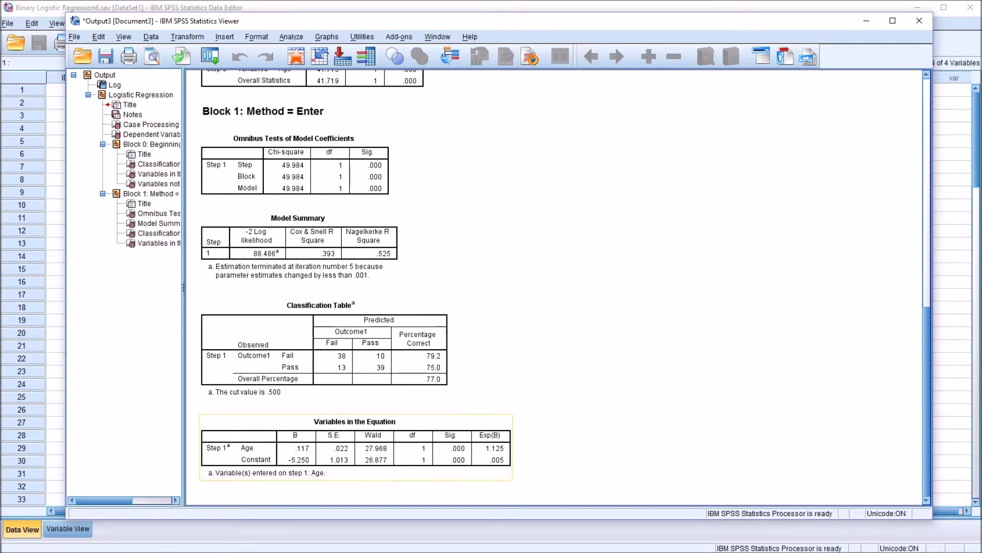
{"action": "double_click", "coordinate": [355, 447]}
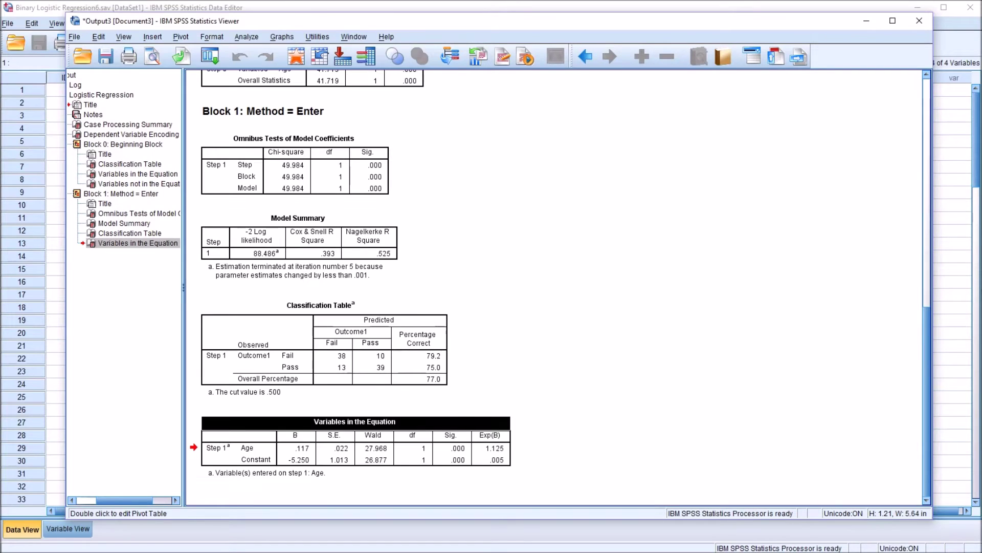
{"action": "left_click", "coordinate": [255, 448]}
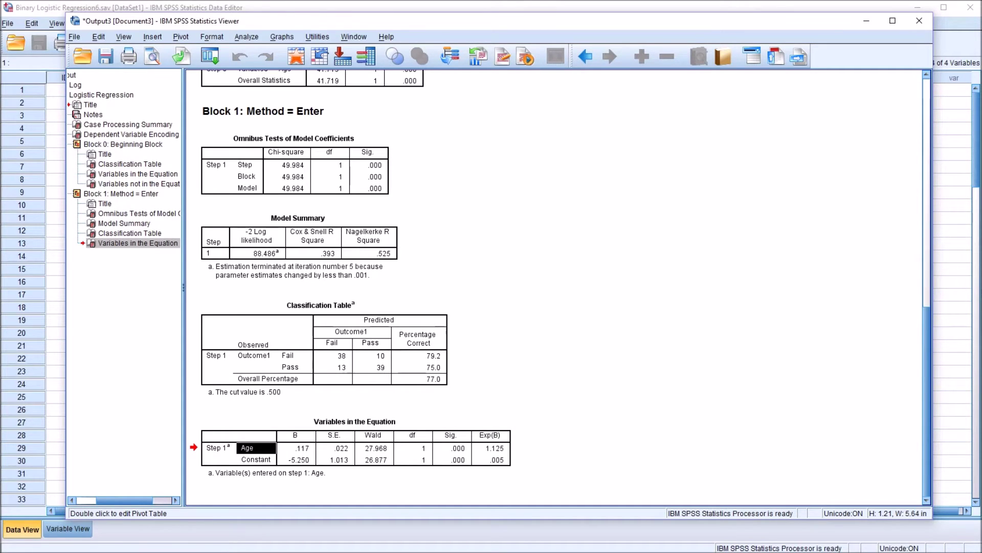
Step: Inspect the Exp(B) value for Age in the Variables in the Equation table, and close the table editing
{"action": "left_click", "coordinate": [491, 448]}
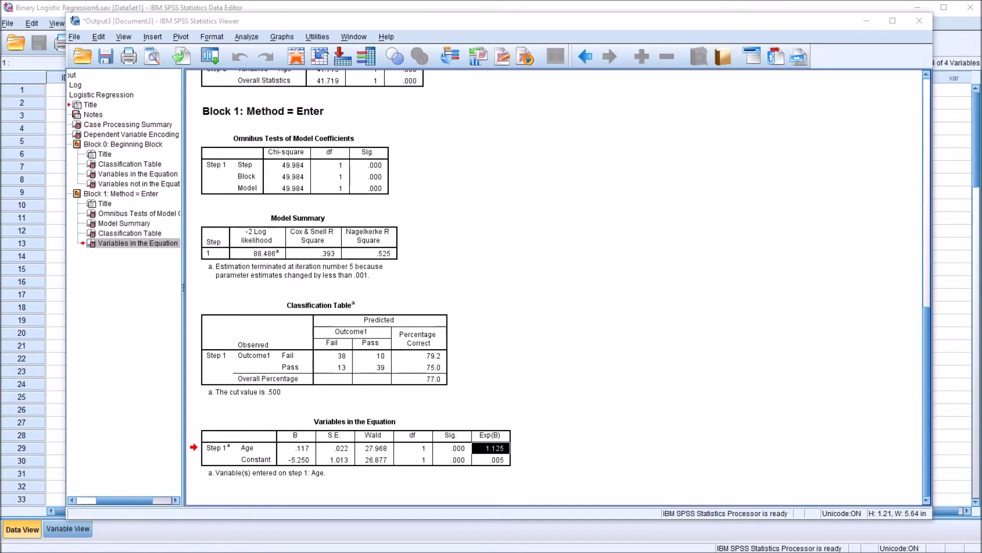
{"action": "key", "text": "Escape"}
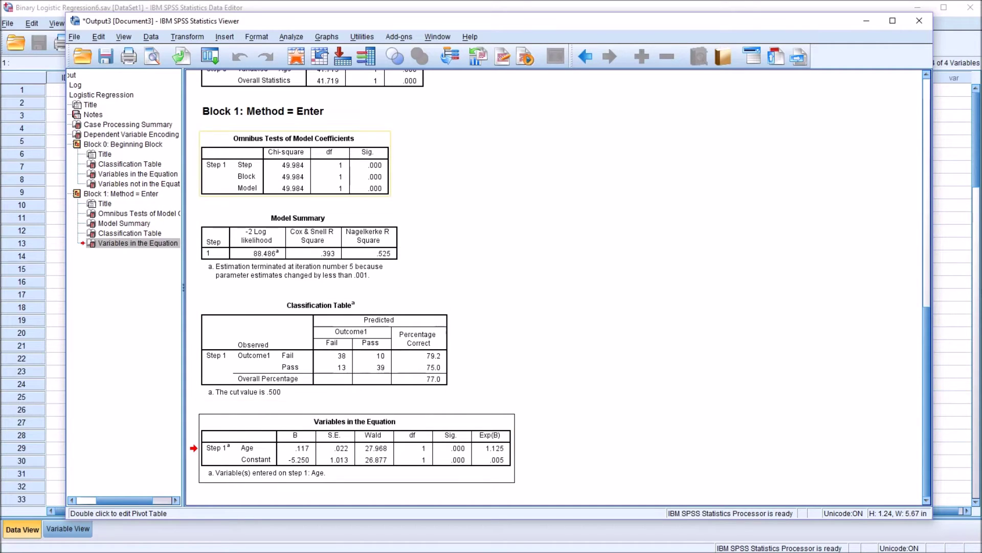
Step: Run a second binary logistic regression with Outcome2 as the dependent variable and Age as the covariate, using the Enter method
{"action": "key", "text": "alt+Tab"}
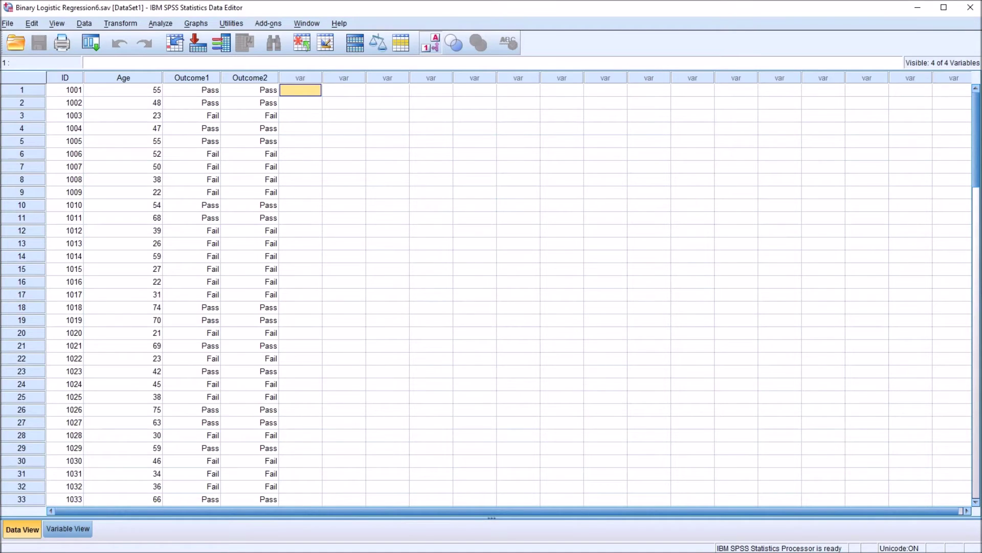
{"action": "left_click", "coordinate": [249, 77]}
{"action": "left_click", "coordinate": [300, 89]}
{"action": "left_click", "coordinate": [160, 23]}
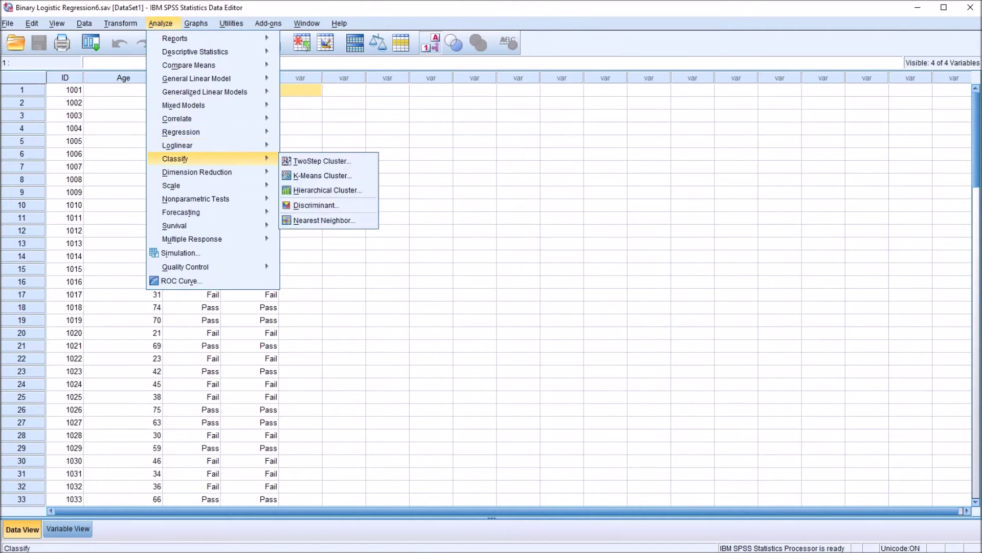
{"action": "mouse_move", "coordinate": [212, 132]}
{"action": "left_click", "coordinate": [318, 193]}
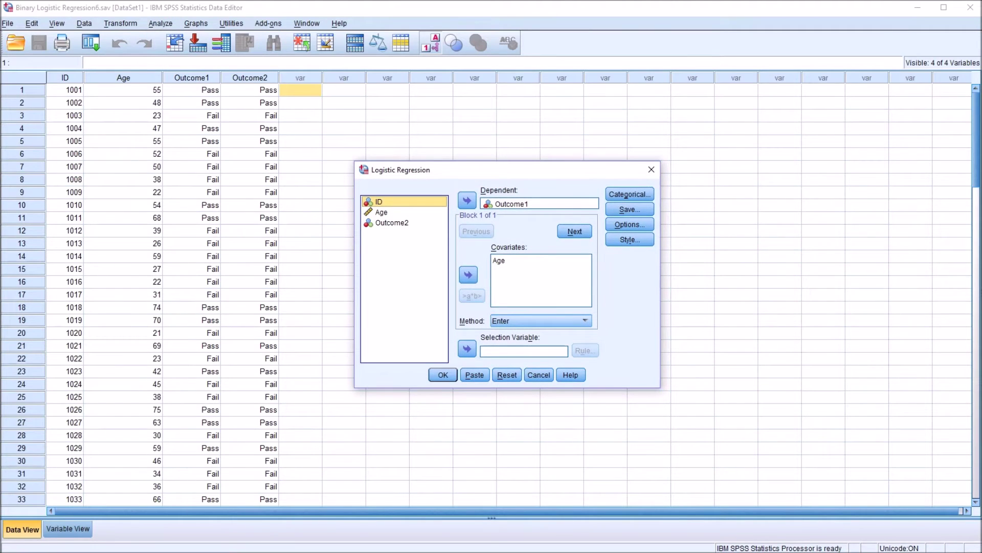
{"action": "mouse_move", "coordinate": [512, 203]}
{"action": "left_mouse_down"}
{"action": "mouse_move", "coordinate": [492, 225]}
{"action": "mouse_move", "coordinate": [425, 243]}
{"action": "mouse_move", "coordinate": [512, 203]}
{"action": "left_mouse_up"}
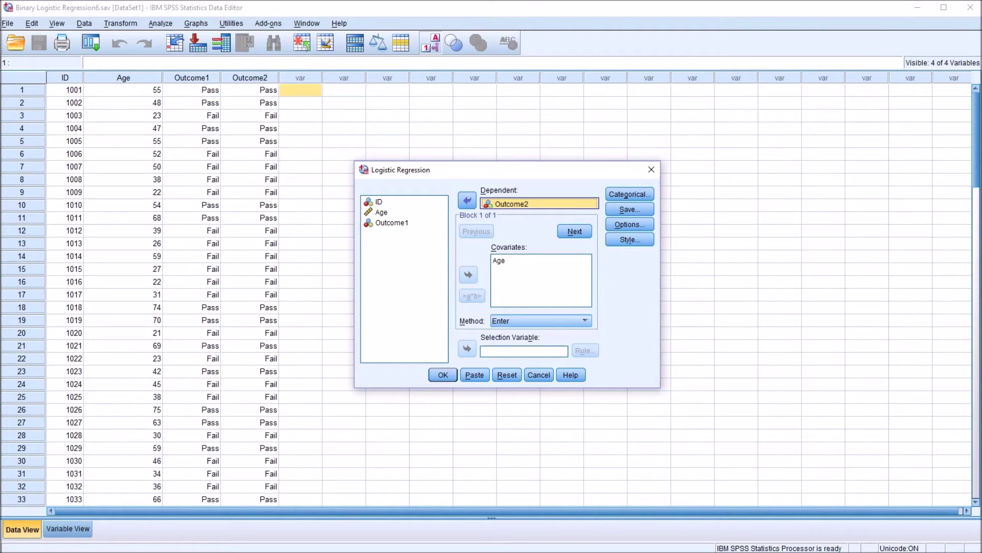
{"action": "key", "text": "Return"}
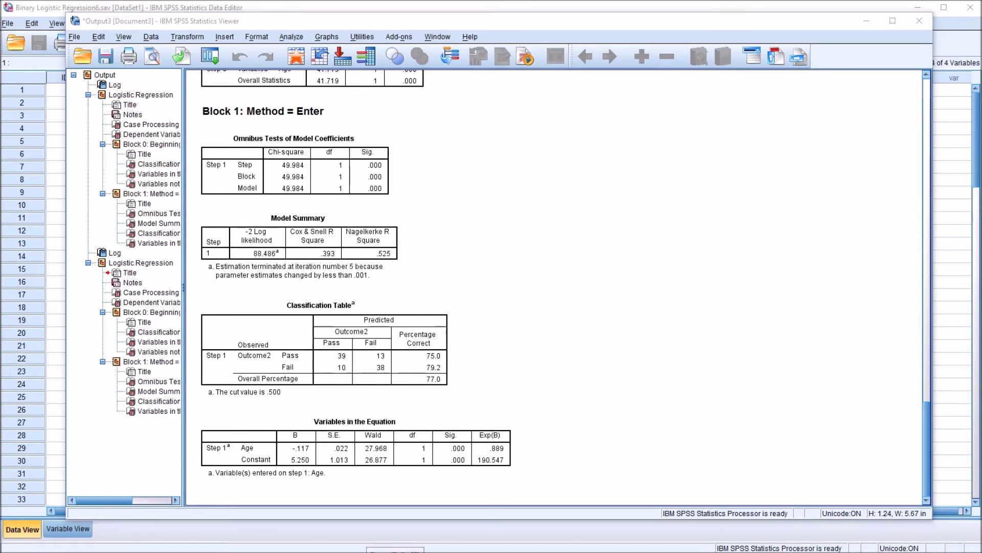
Step: Compare the Outcome2 model's encoding, classification and Variables in the Equation tables with those of the Outcome1 model
{"action": "left_click", "coordinate": [355, 447]}
{"action": "scroll", "coordinate": [558, 287], "scroll_direction": "up", "scroll_amount": 10}
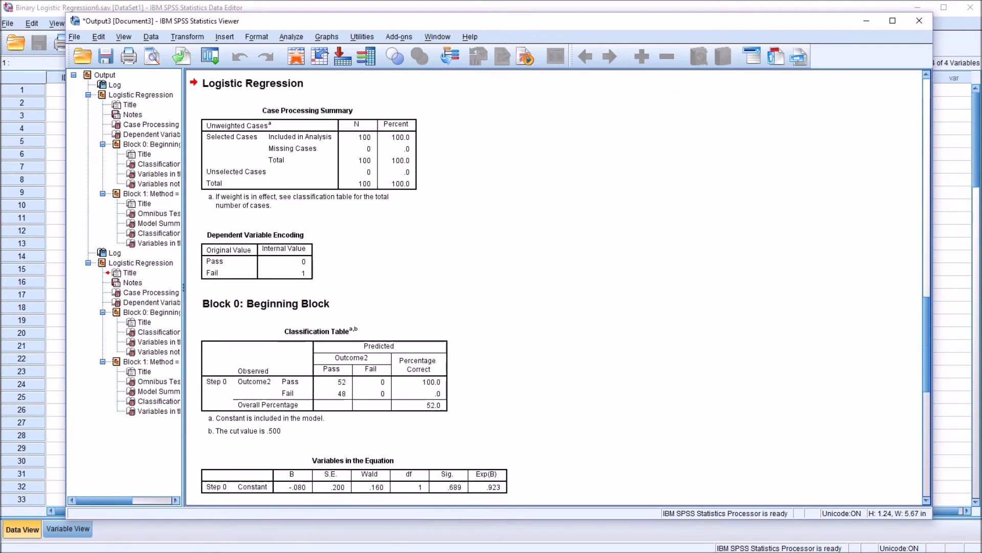
{"action": "scroll", "coordinate": [558, 286], "scroll_direction": "up", "scroll_amount": 1}
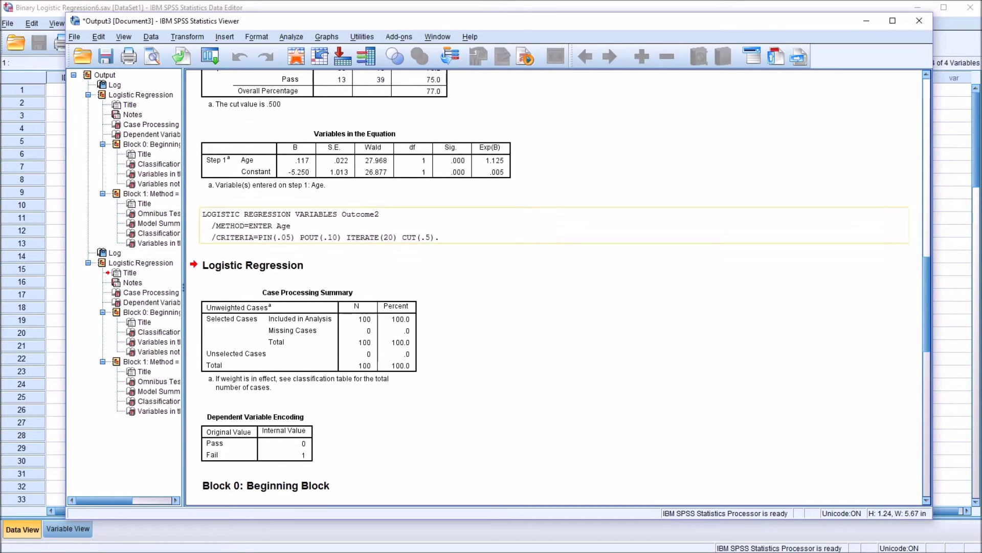
{"action": "scroll", "coordinate": [555, 286], "scroll_direction": "down", "scroll_amount": 5}
{"action": "scroll", "coordinate": [555, 287], "scroll_direction": "down", "scroll_amount": 10}
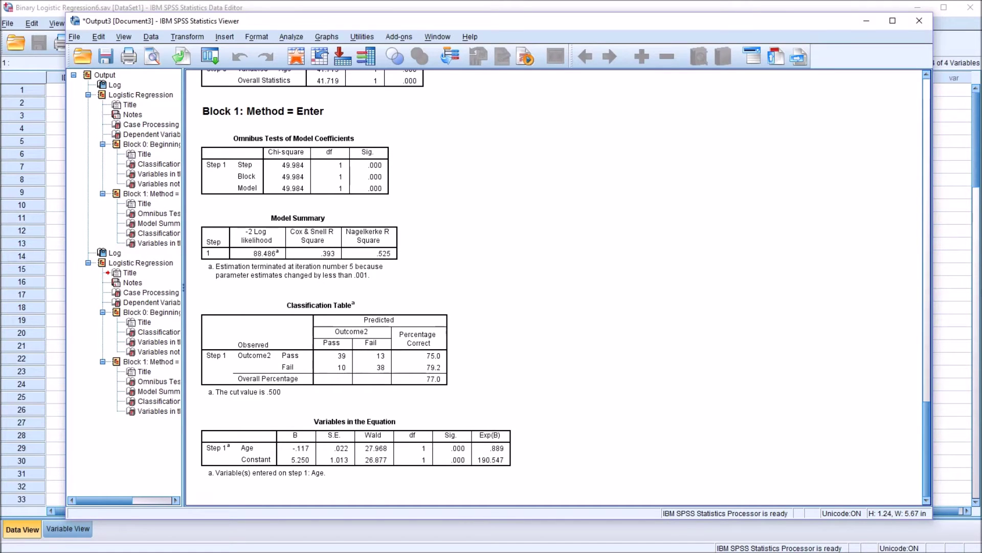
{"action": "scroll", "coordinate": [558, 286], "scroll_direction": "up", "scroll_amount": 10}
{"action": "scroll", "coordinate": [557, 286], "scroll_direction": "up", "scroll_amount": 4}
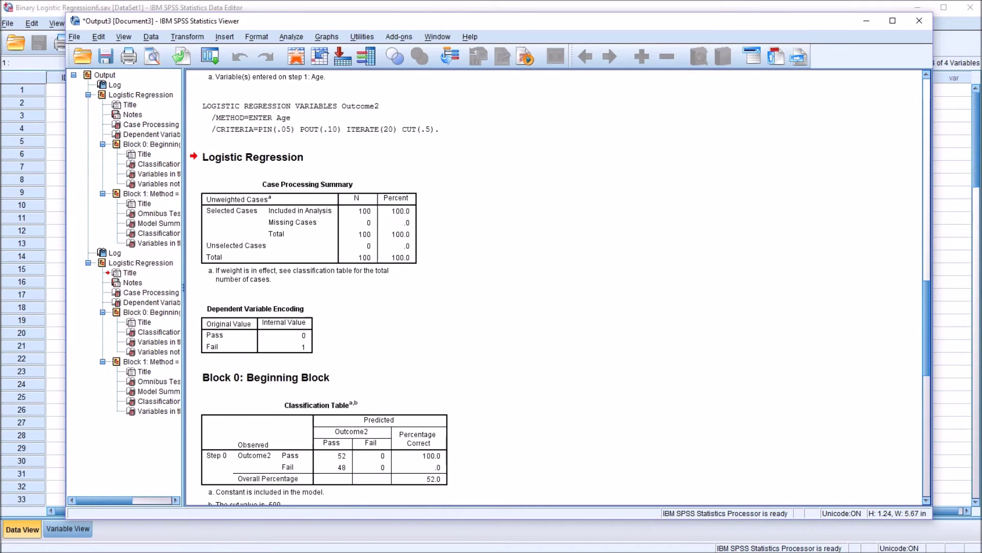
{"action": "scroll", "coordinate": [557, 286], "scroll_direction": "down", "scroll_amount": 10}
{"action": "scroll", "coordinate": [557, 287], "scroll_direction": "down", "scroll_amount": 3}
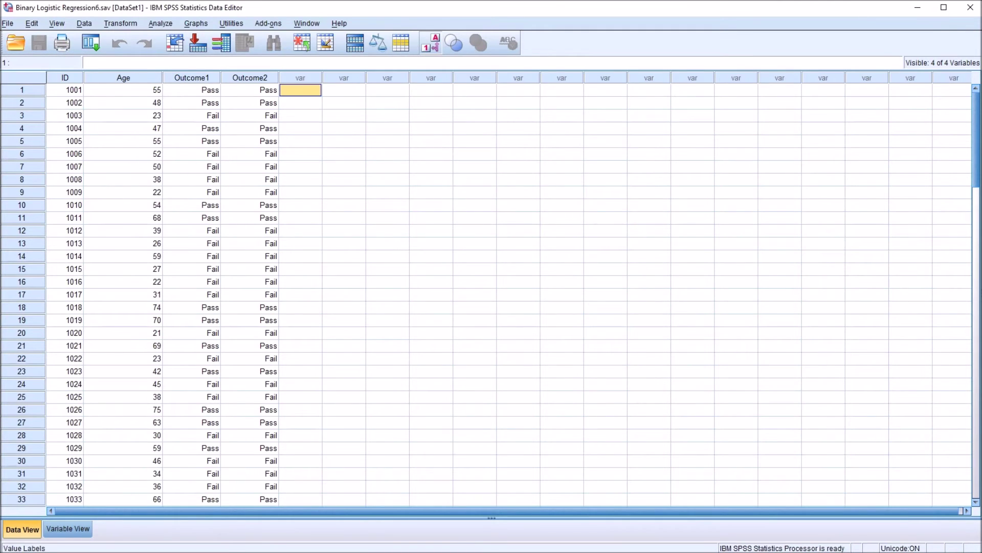
Step: In the data file, compare the numeric codes of Outcome1 and Outcome2 without value labels, and show the labels again
{"action": "left_click", "coordinate": [431, 42]}
{"action": "left_click", "coordinate": [249, 89]}
{"action": "left_click", "coordinate": [249, 102]}
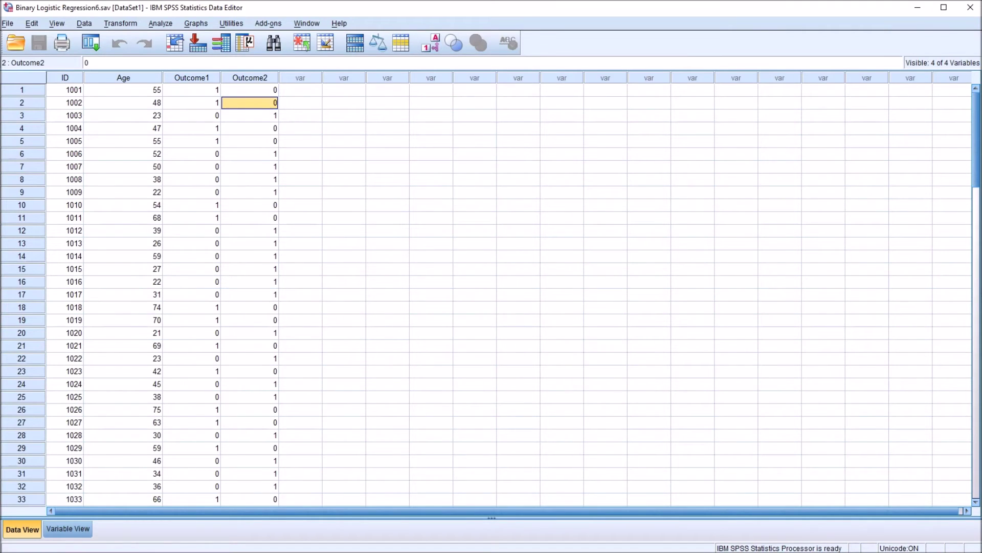
{"action": "left_click", "coordinate": [192, 89]}
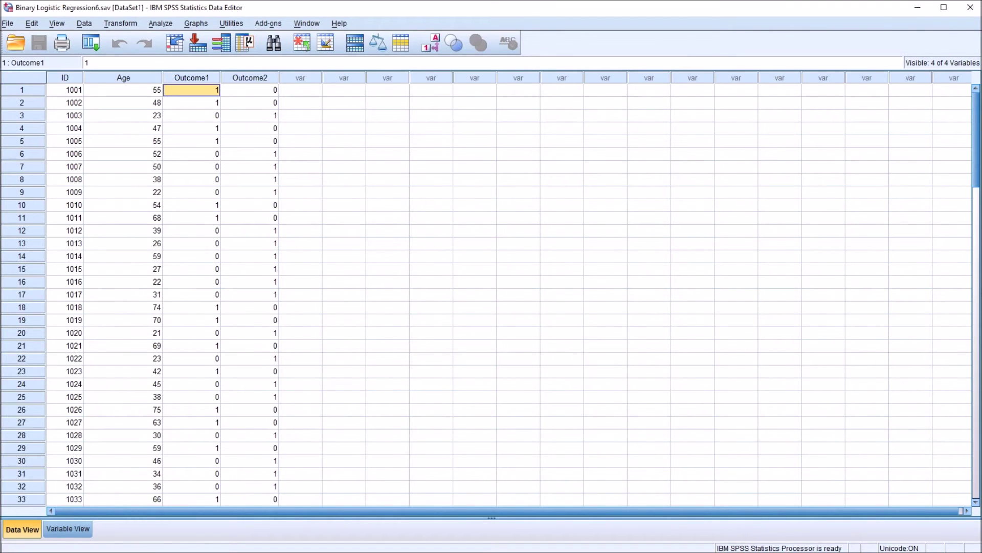
{"action": "left_click", "coordinate": [430, 43]}
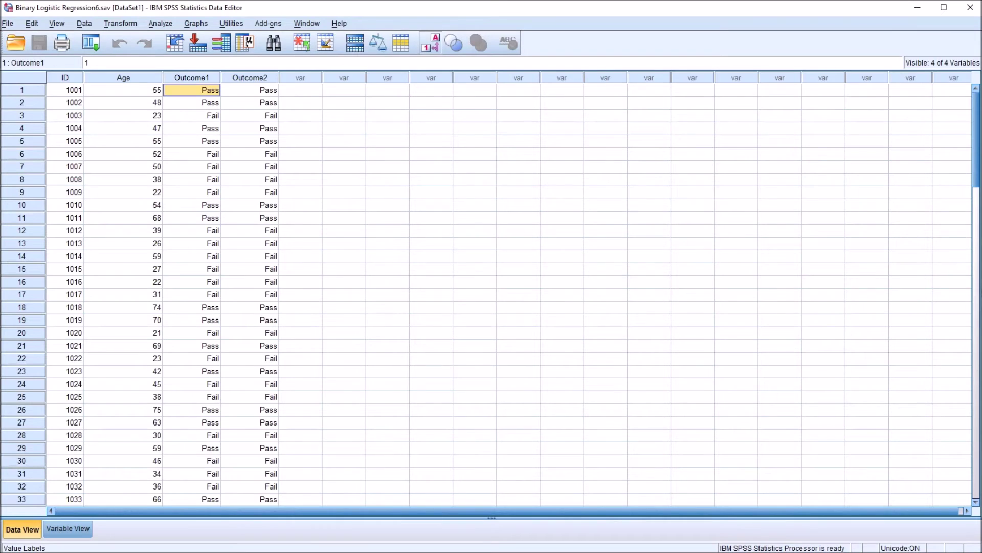
Step: Check how Outcome1 codes Pass and Fail in the first three cases by toggling the value labels, leaving the labels displayed
{"action": "left_click", "coordinate": [430, 43]}
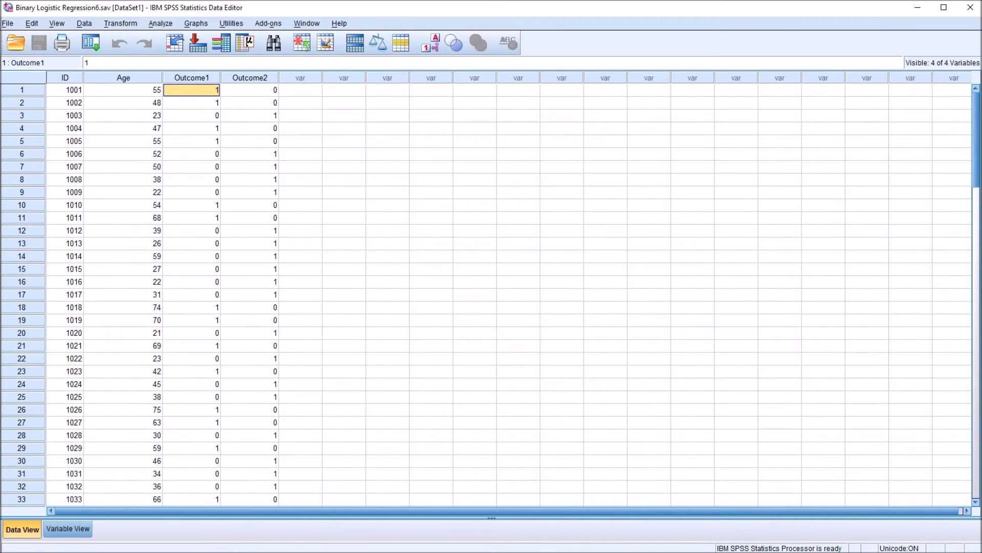
{"action": "left_click", "coordinate": [192, 115]}
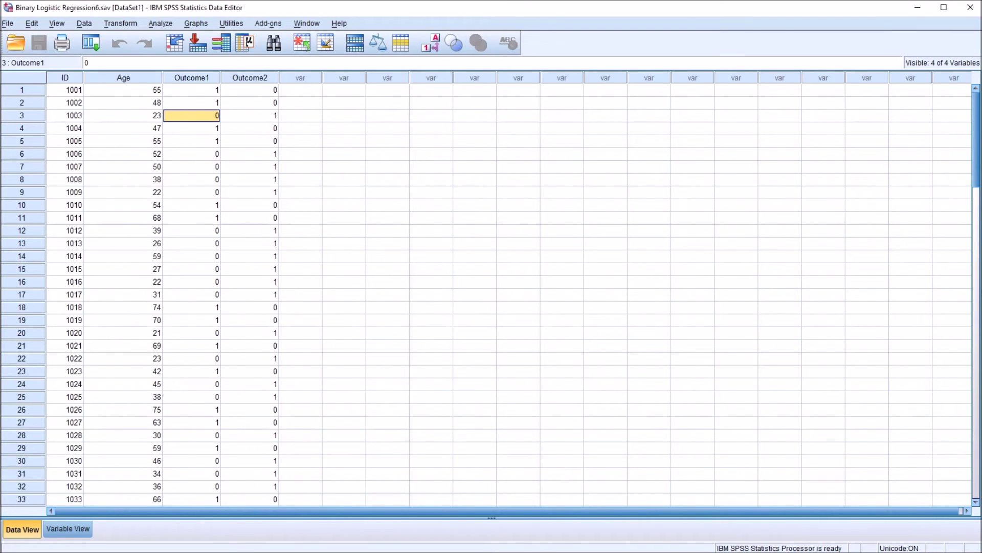
{"action": "left_click", "coordinate": [191, 102]}
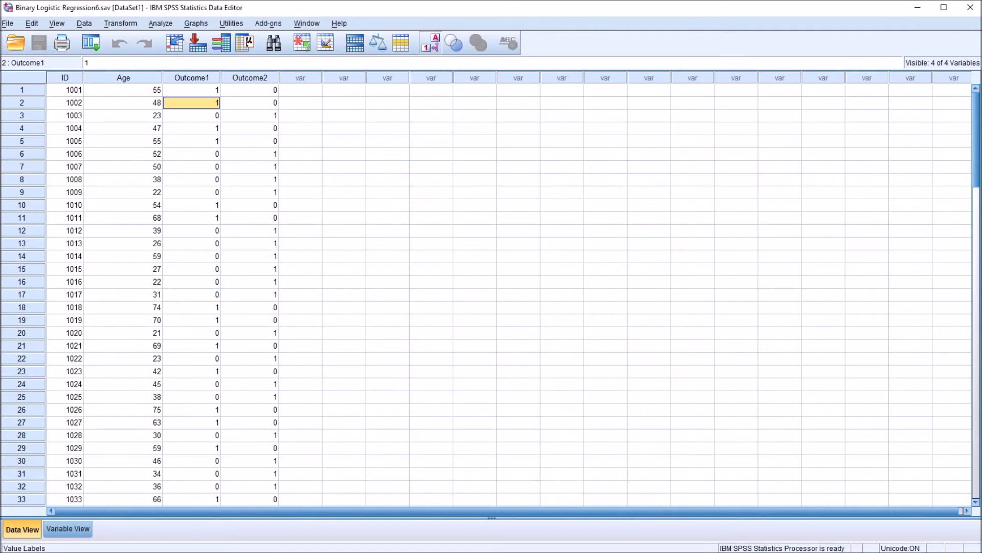
{"action": "left_click", "coordinate": [430, 43]}
{"action": "left_click", "coordinate": [431, 43]}
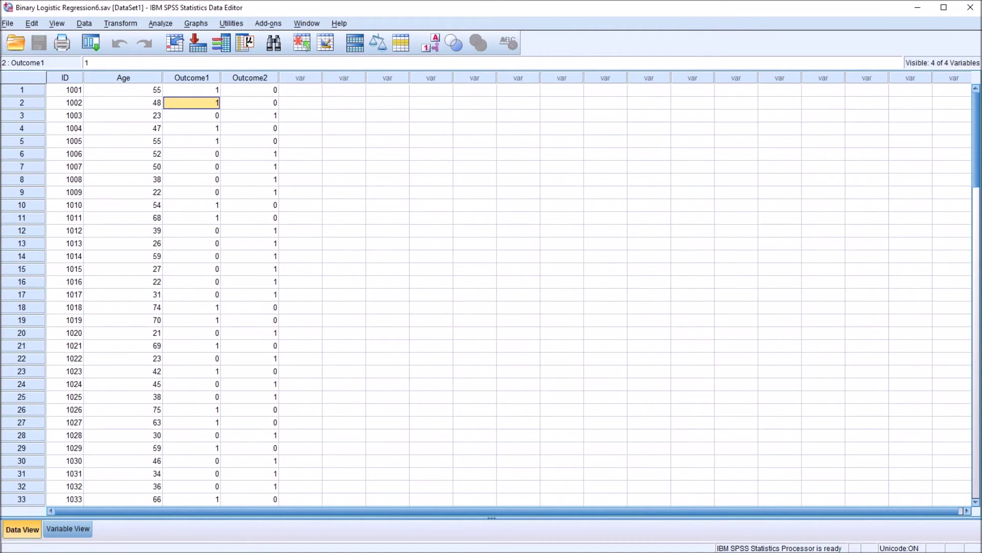
{"action": "left_click", "coordinate": [191, 89]}
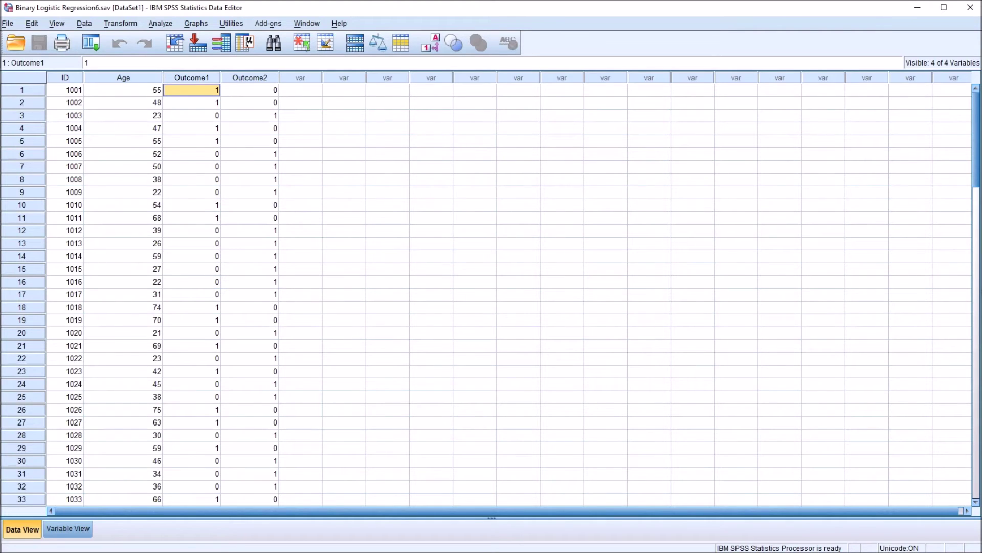
{"action": "left_click", "coordinate": [300, 89]}
{"action": "left_click", "coordinate": [431, 43]}
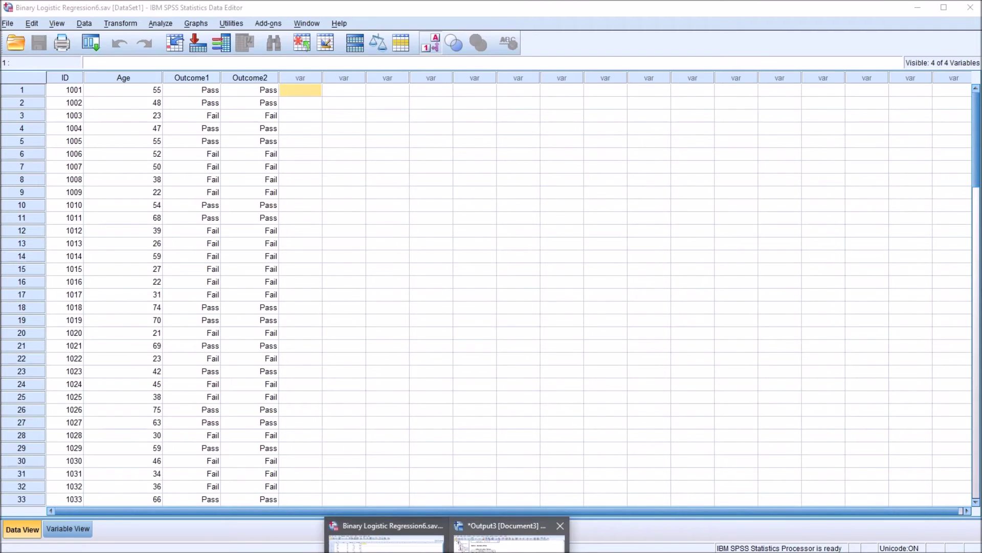
Step: Return to the regression output and review the Outcome1 model's Block 1 tables against the Outcome2 results
{"action": "left_click", "coordinate": [508, 531]}
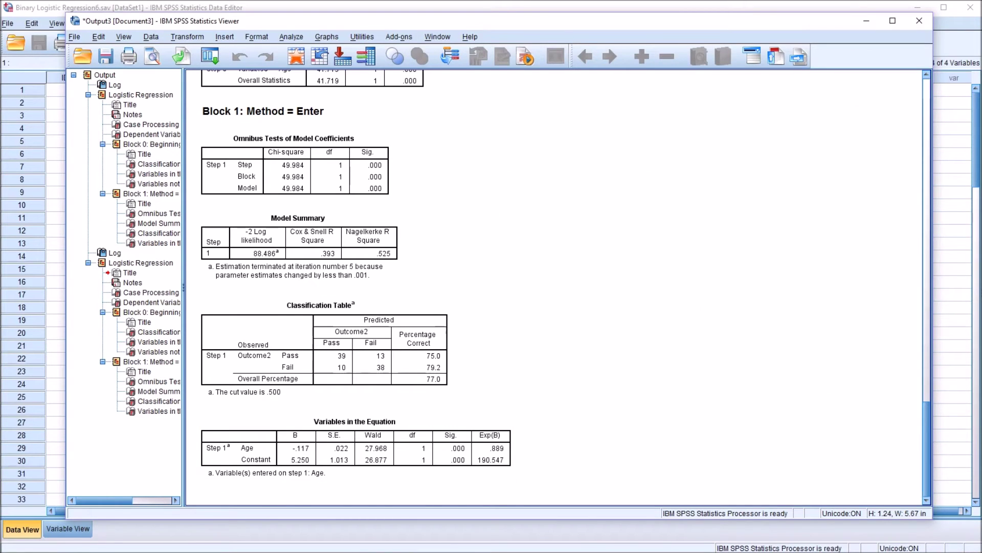
{"action": "scroll", "coordinate": [555, 286], "scroll_direction": "up", "scroll_amount": 10}
{"action": "scroll", "coordinate": [555, 286], "scroll_direction": "up", "scroll_amount": 15}
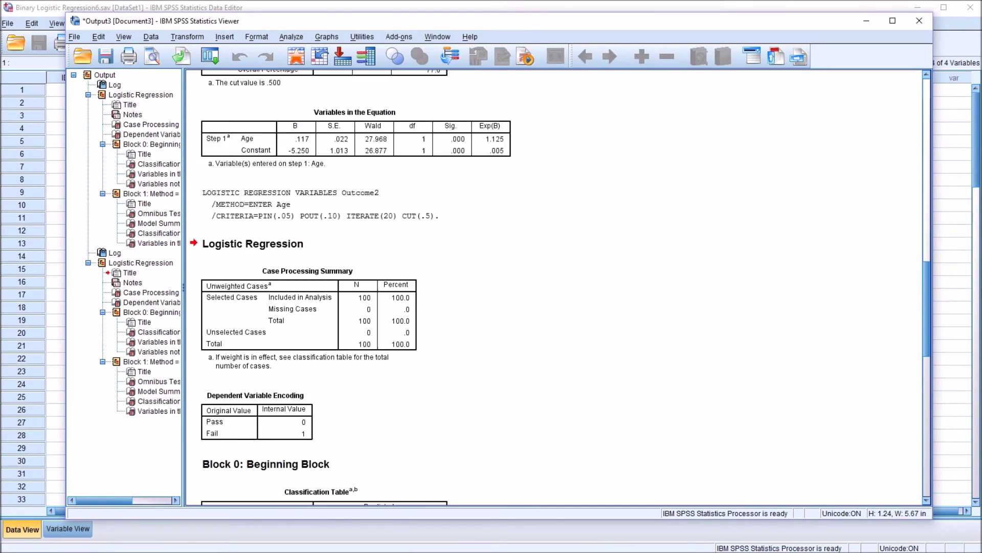
{"action": "scroll", "coordinate": [555, 286], "scroll_direction": "up", "scroll_amount": 1}
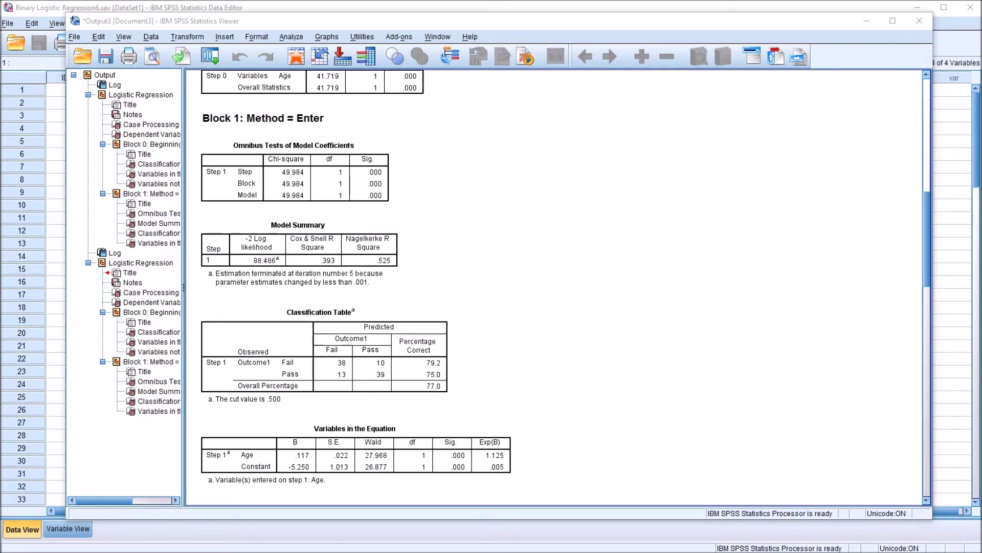
Step: Copy the Outcome1 model's Variables in the Equation table into Excel's Probability for Logistic Regression workbook, at cell A1 of the Main sheet
{"action": "key", "text": "alt+Tab"}
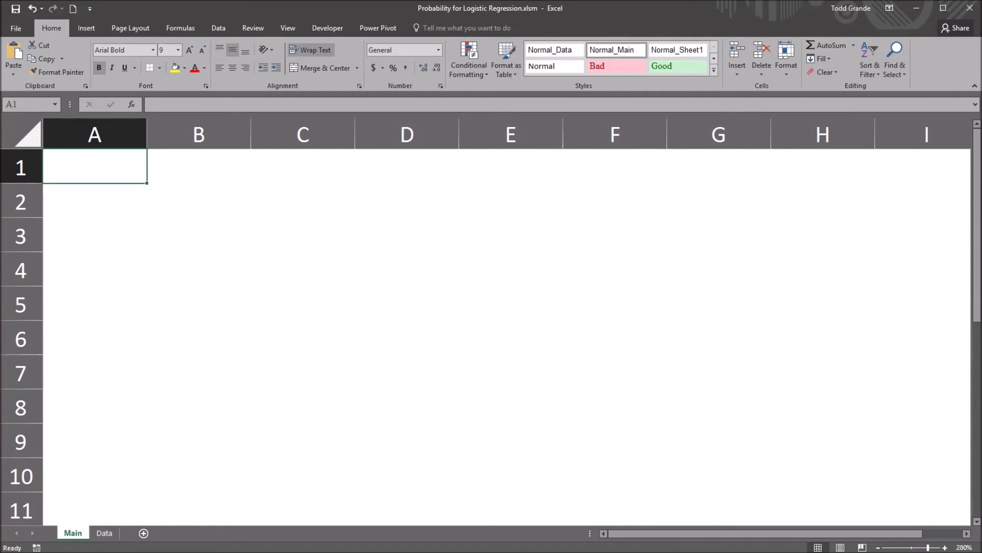
{"action": "left_click", "coordinate": [448, 552]}
{"action": "left_click", "coordinate": [509, 535]}
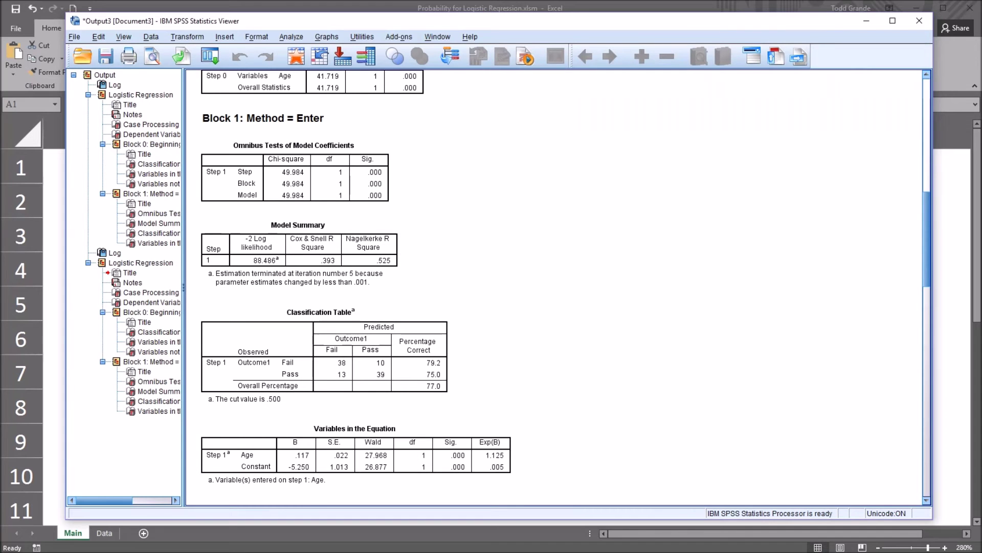
{"action": "left_click", "coordinate": [356, 456]}
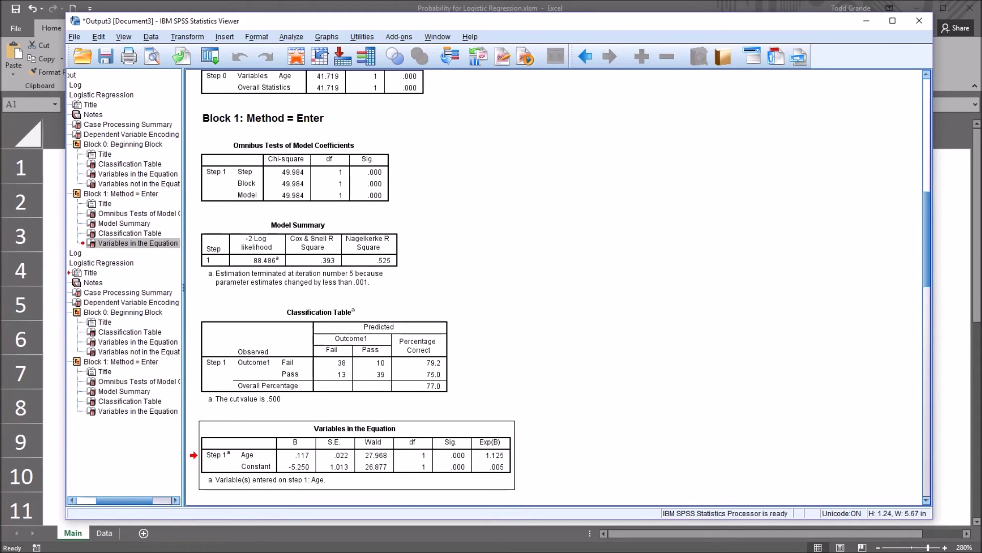
{"action": "key", "text": "alt+Tab"}
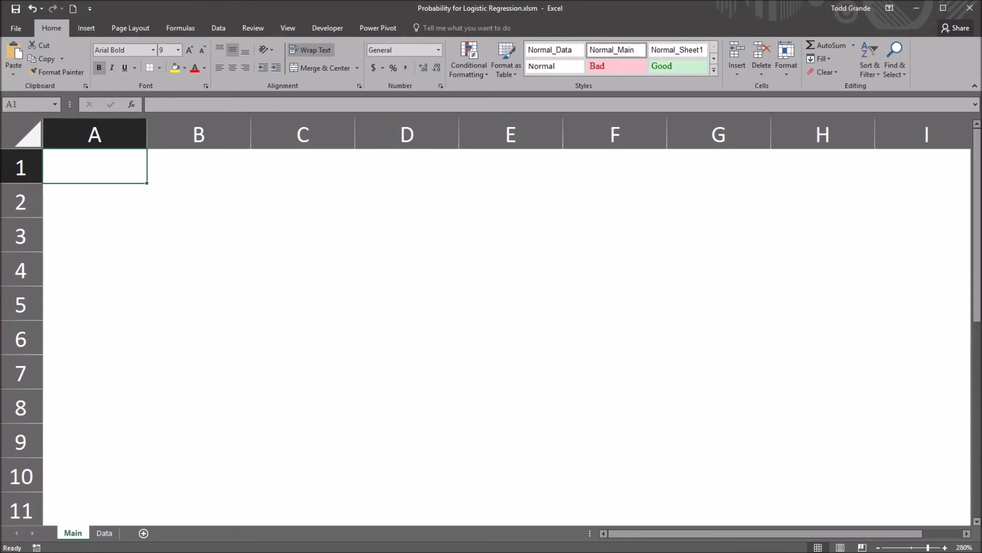
{"action": "type", "text": "Variables in the Equation \t\tB\tS.E.\tWald\tdf\tSig.\tExp(B) Step 1a\tAge\t.117\t.022\t27.968\t1\t.000\t1.125 \tConstant\t-5.250\t1.013\t26.877\t1\t.000\t.005 a. Variable(s) entered on step 1: Age."}
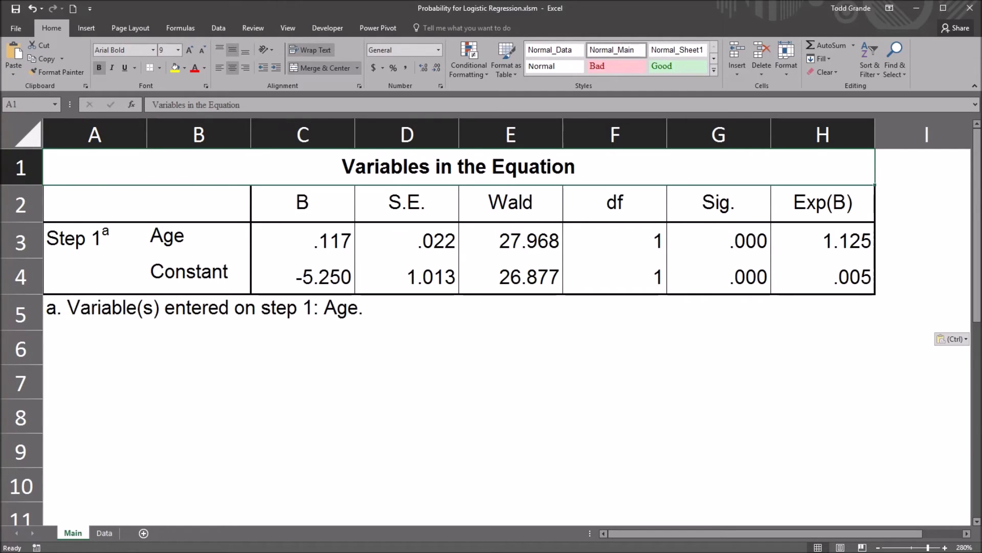
Step: Examine the B coefficients for Age in C3 and the Constant in C4 of the pasted table
{"action": "left_click", "coordinate": [303, 239]}
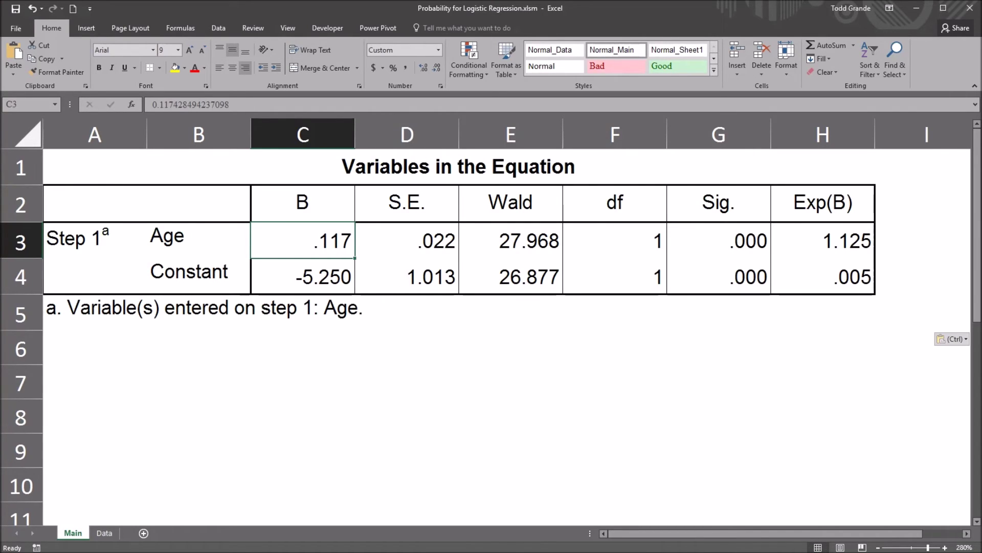
{"action": "left_click", "coordinate": [302, 277]}
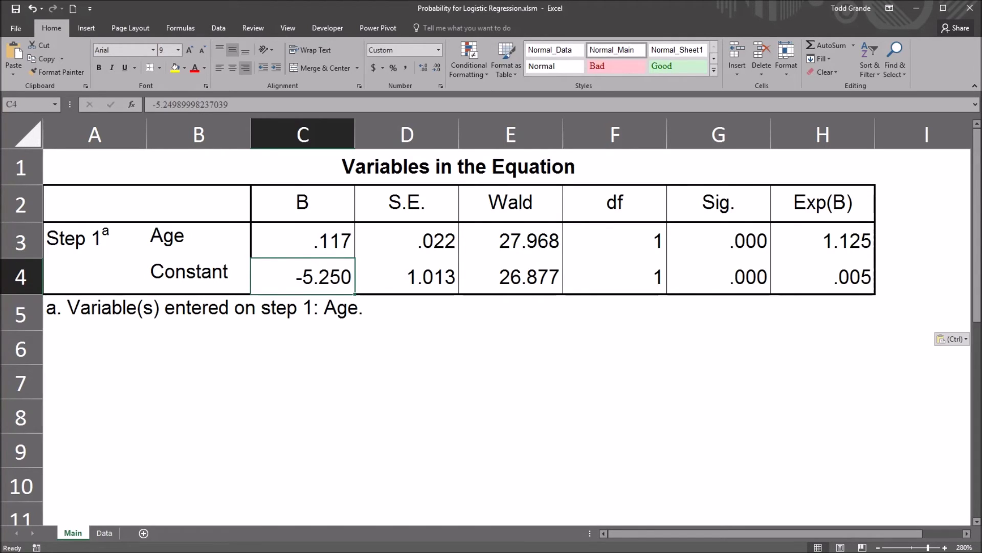
{"action": "left_click", "coordinate": [302, 240]}
{"action": "left_click", "coordinate": [302, 276]}
Step: Enter a formula in B7 that references the Constant's B coefficient in C4
{"action": "left_click", "coordinate": [199, 382]}
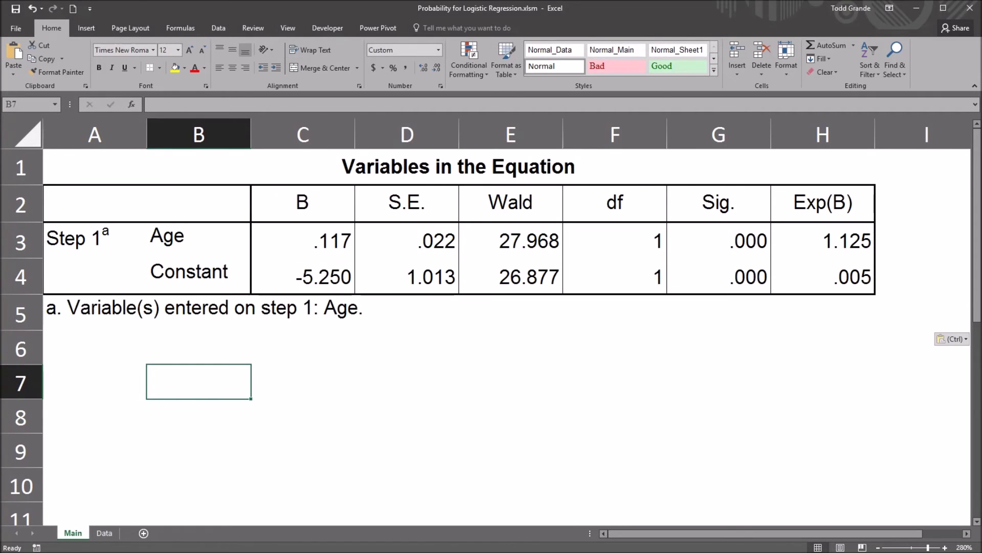
{"action": "left_click", "coordinate": [302, 276]}
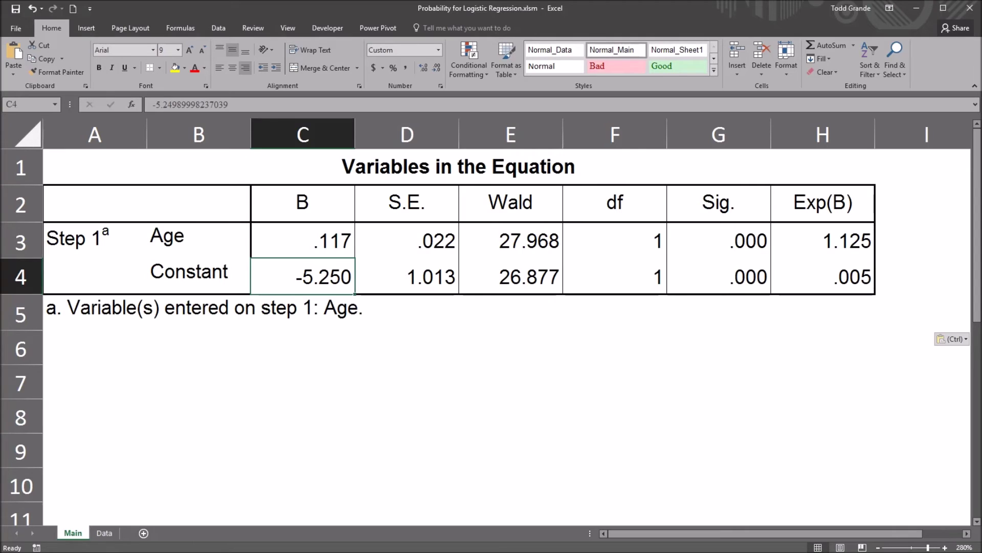
{"action": "left_click", "coordinate": [198, 381]}
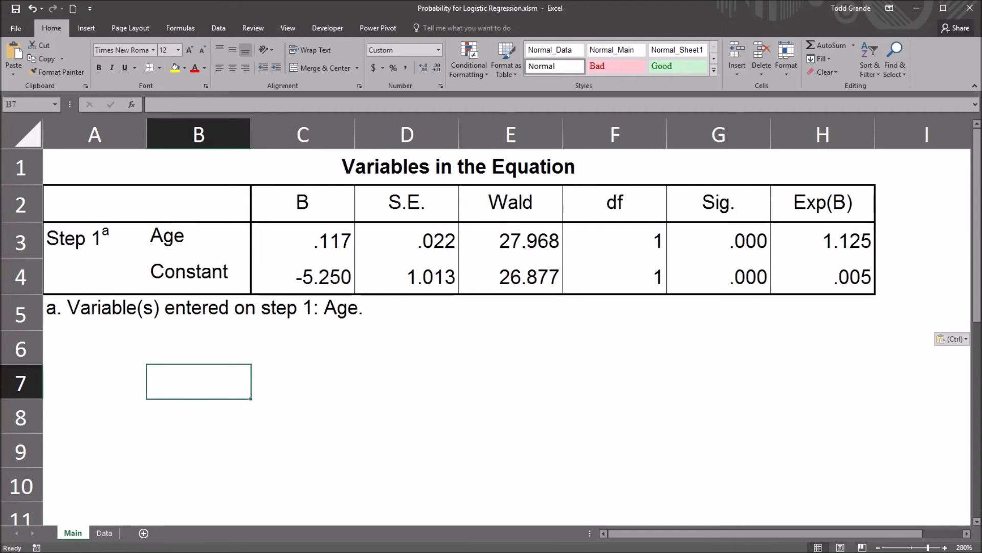
{"action": "type", "text": "="}
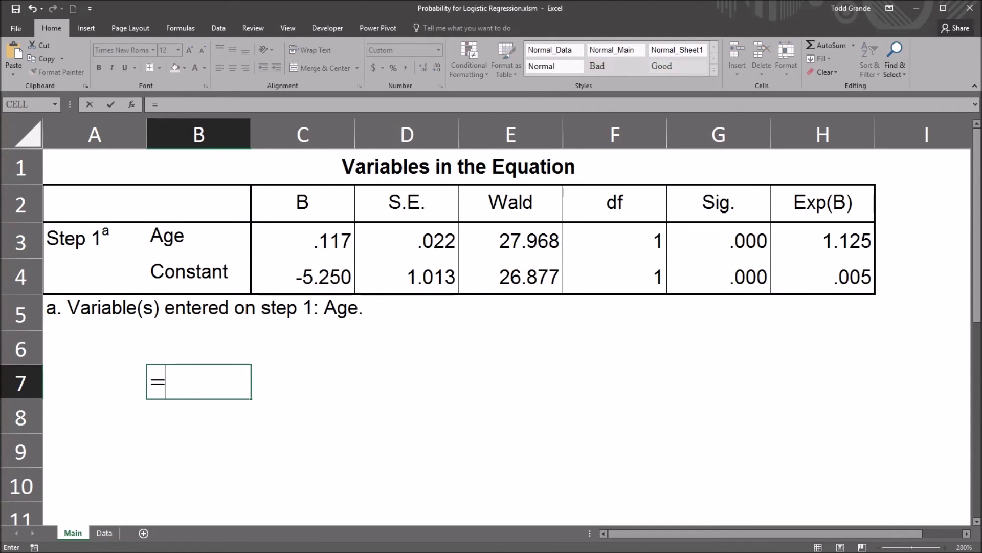
{"action": "left_click", "coordinate": [302, 276]}
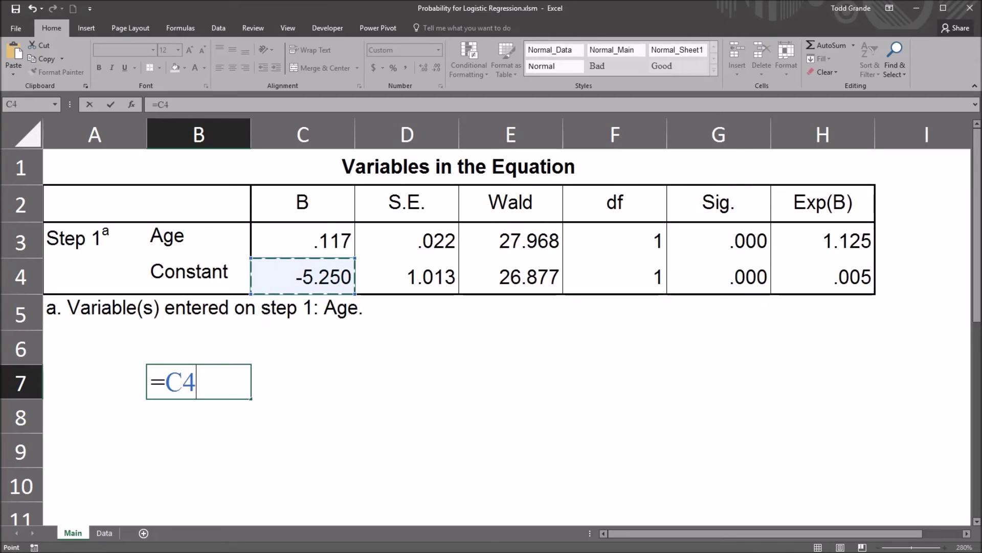
{"action": "key", "text": "Return"}
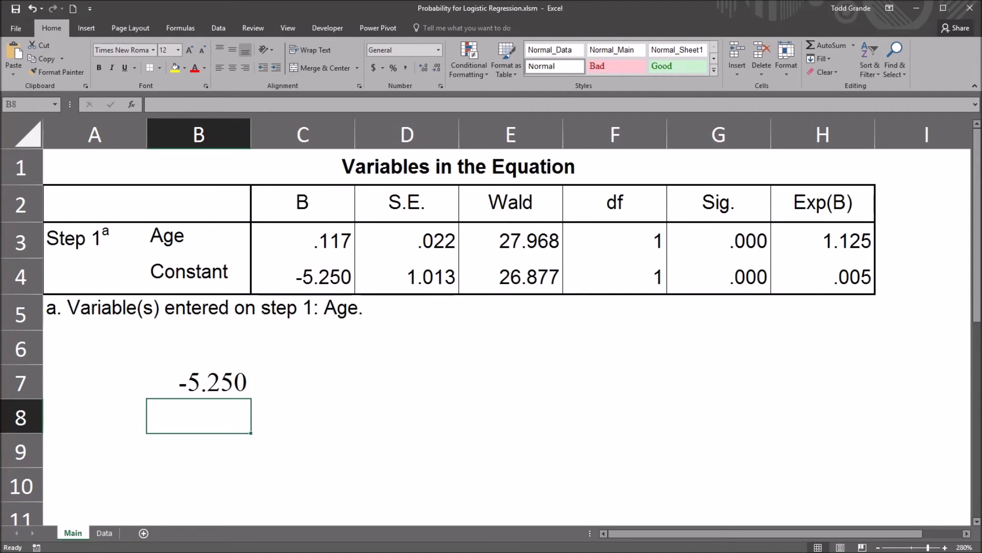
Step: Enter 50 in C7 as the age for the probability calculation
{"action": "key", "text": "Up"}
{"action": "key", "text": "Right"}
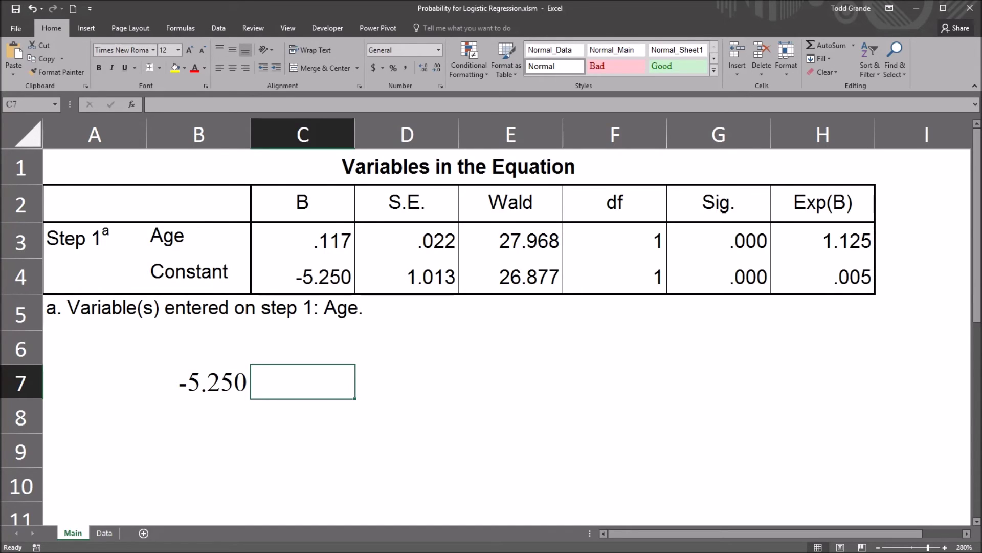
{"action": "type", "text": "50"}
{"action": "key", "text": "Tab"}
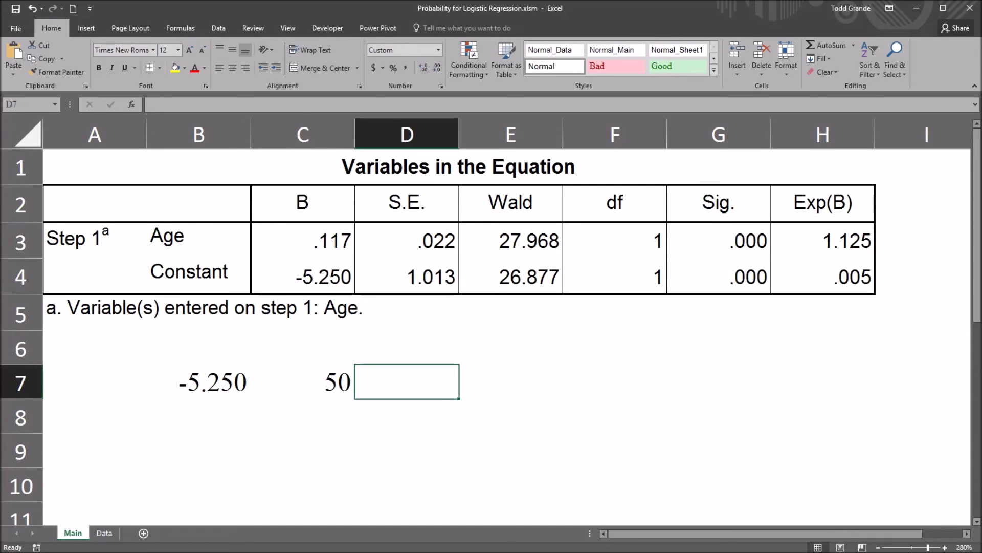
Step: Enter a formula in D7 that references the Age B coefficient in C3
{"action": "left_click", "coordinate": [302, 240]}
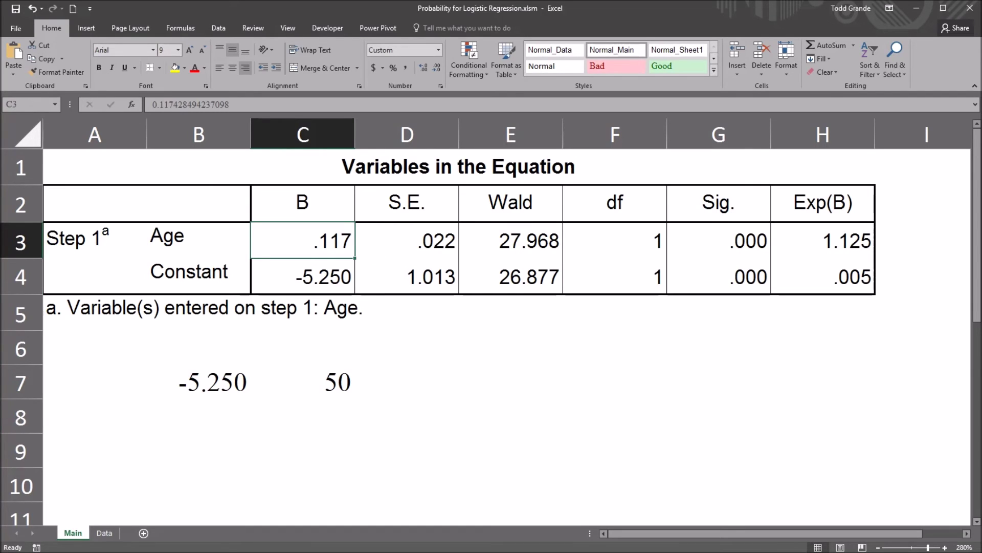
{"action": "left_click", "coordinate": [406, 382]}
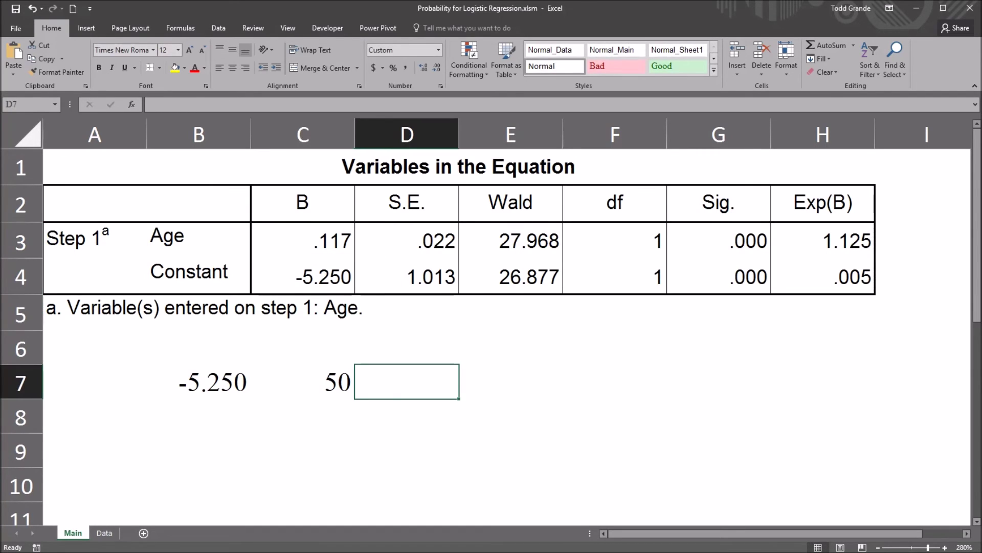
{"action": "type", "text": "="}
{"action": "left_click", "coordinate": [302, 240]}
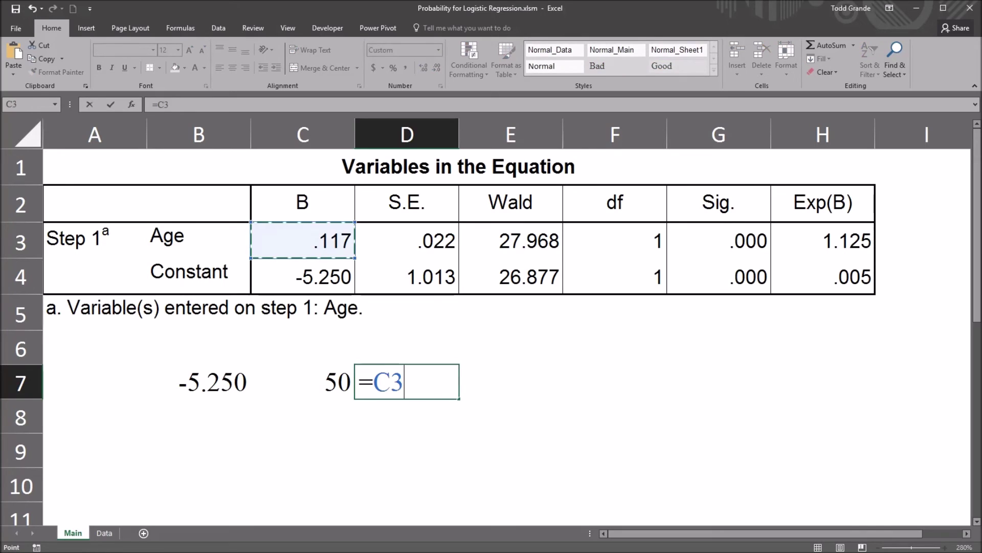
{"action": "key", "text": "Return"}
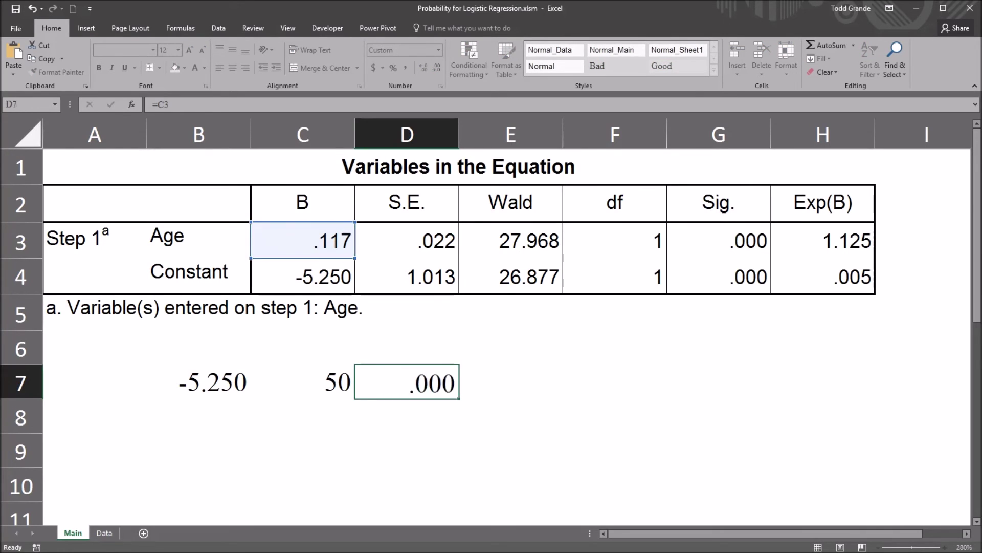
{"action": "left_click", "coordinate": [406, 382]}
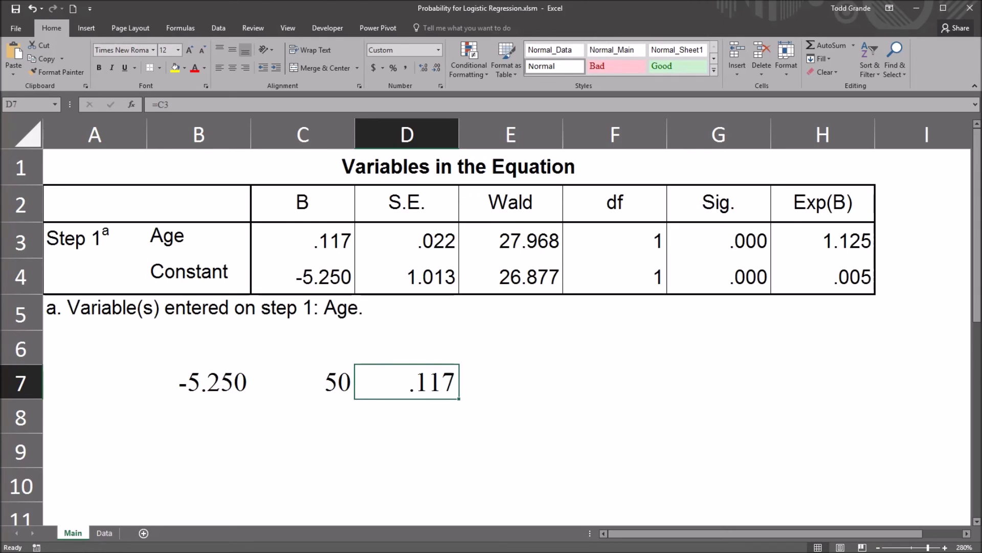
Step: Calculate the logit in E7 by adding the constant to age times its coefficient, using =B7+C7*D7
{"action": "left_click", "coordinate": [302, 381]}
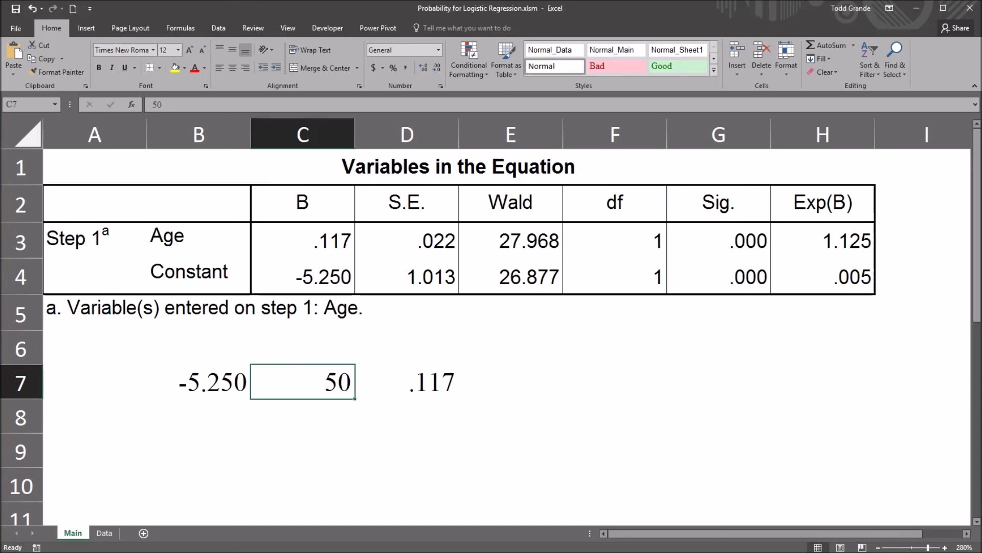
{"action": "left_click", "coordinate": [407, 381]}
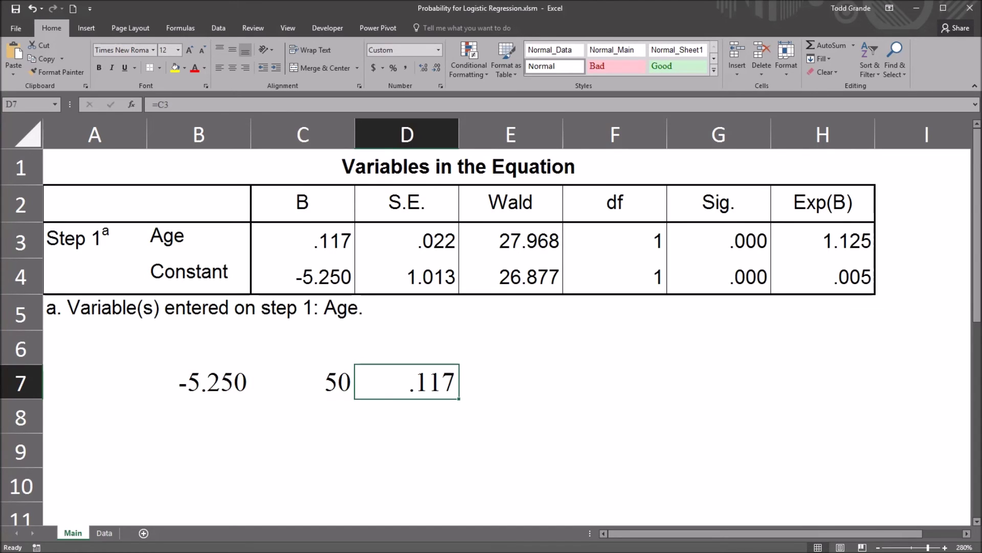
{"action": "left_click", "coordinate": [198, 381]}
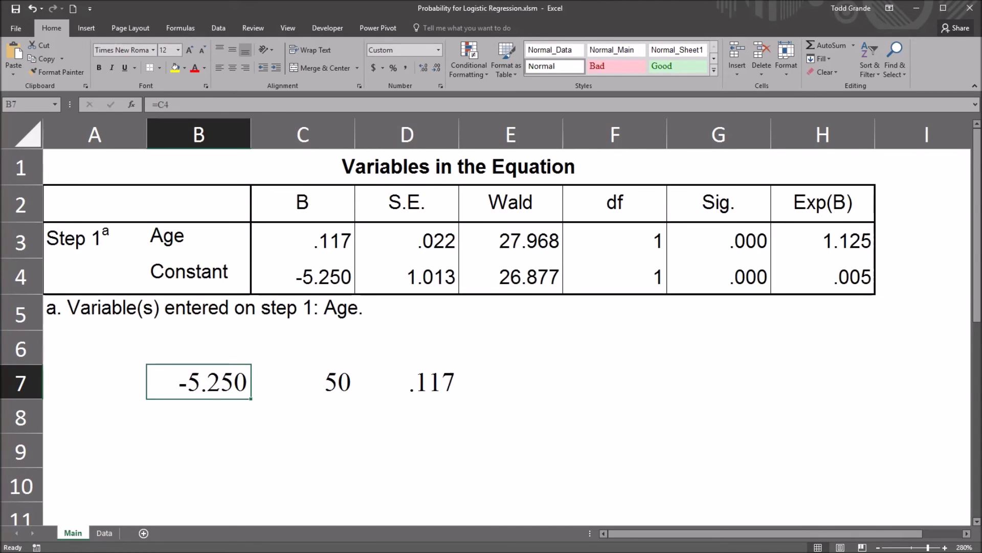
{"action": "left_click", "coordinate": [302, 381]}
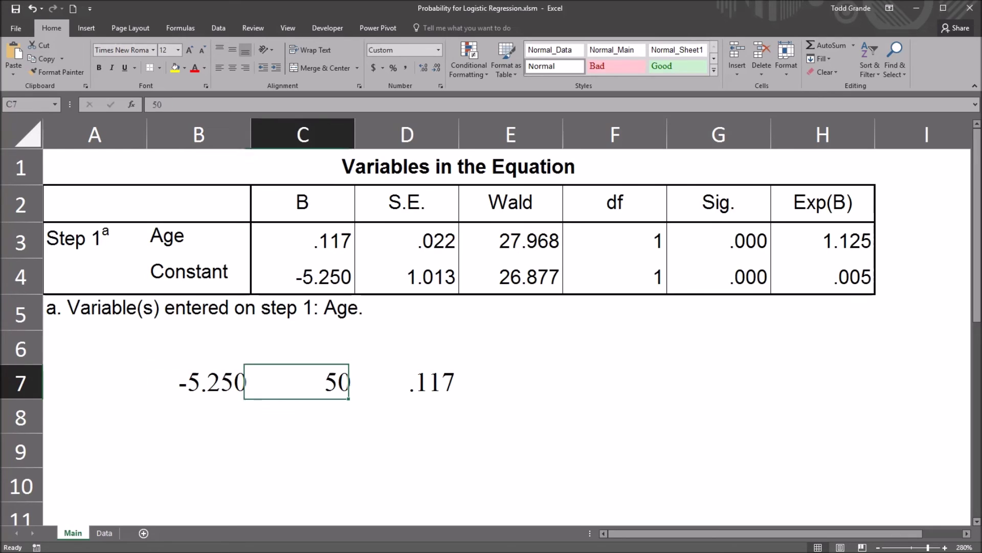
{"action": "left_click", "coordinate": [406, 381]}
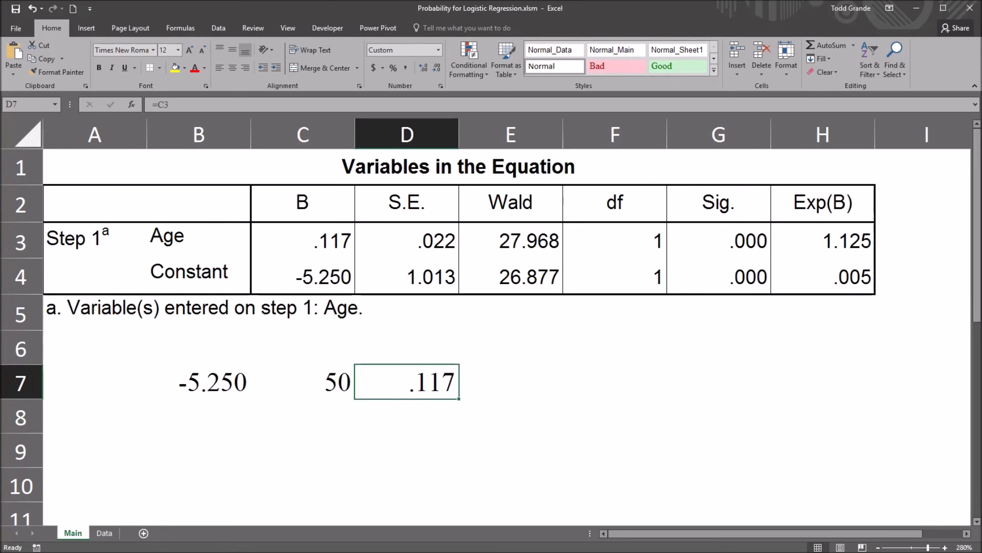
{"action": "left_click", "coordinate": [511, 381]}
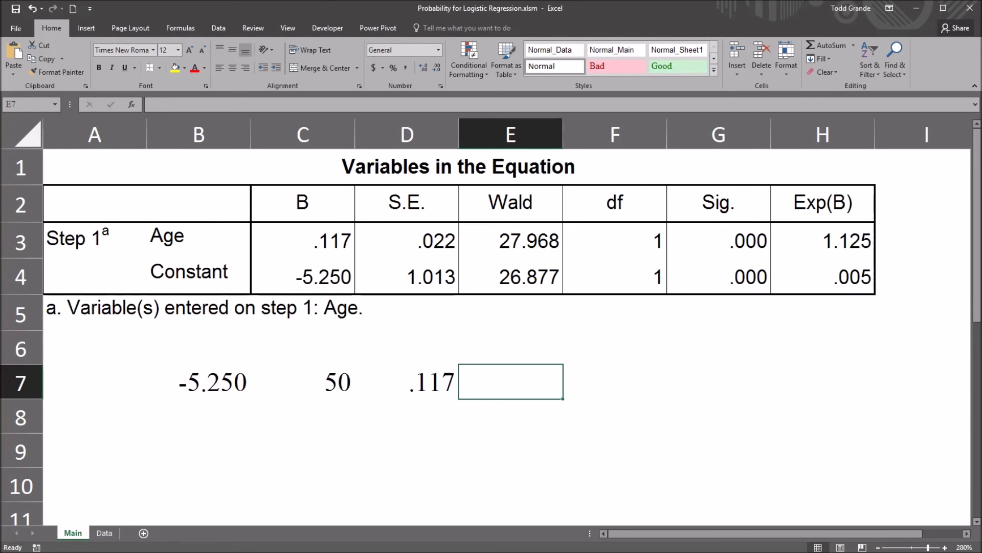
{"action": "type", "text": "="}
{"action": "left_click", "coordinate": [199, 382]}
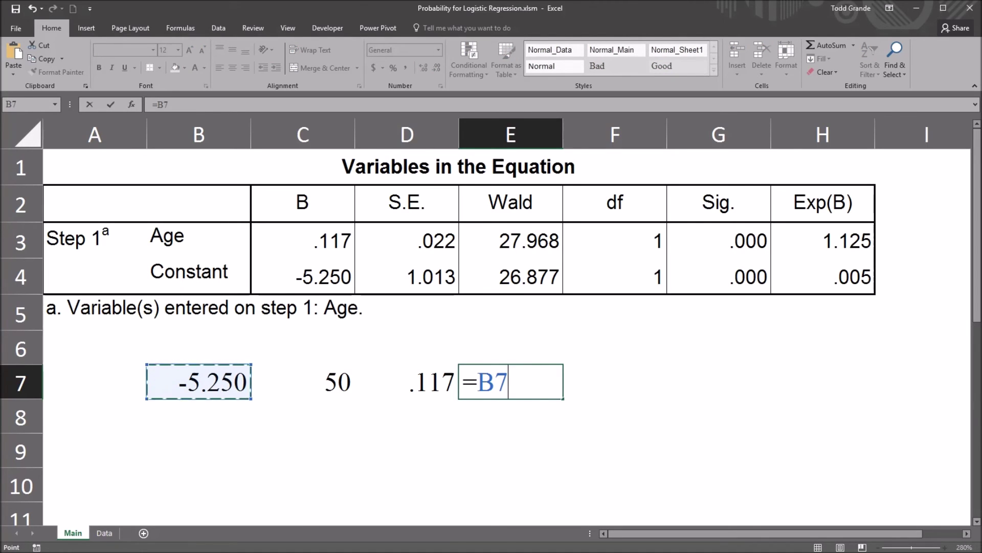
{"action": "type", "text": "+"}
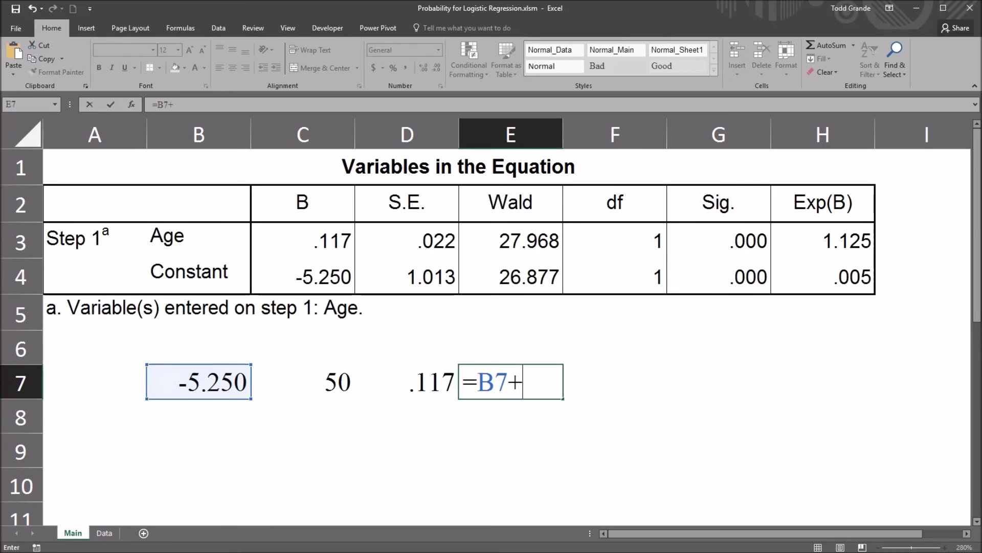
{"action": "left_click", "coordinate": [302, 381]}
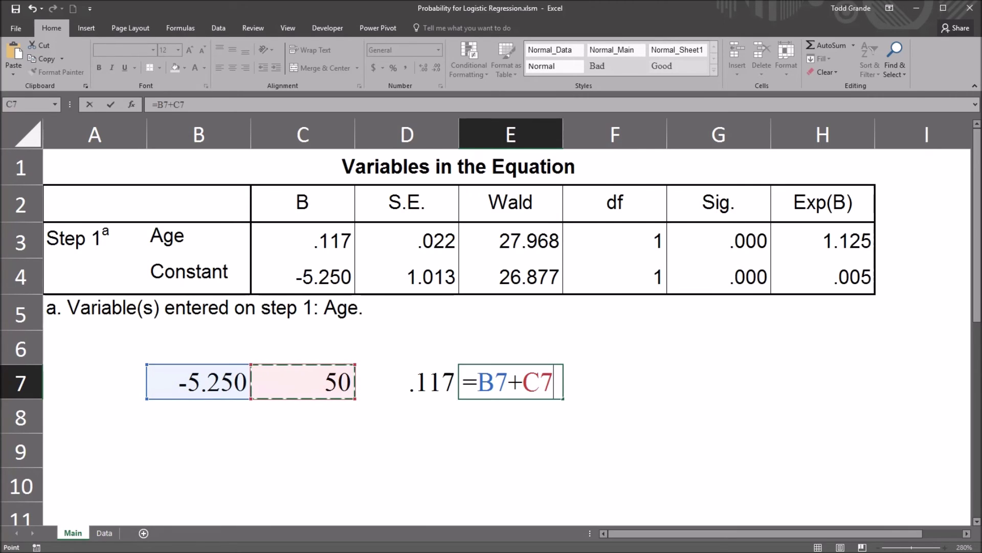
{"action": "type", "text": "*"}
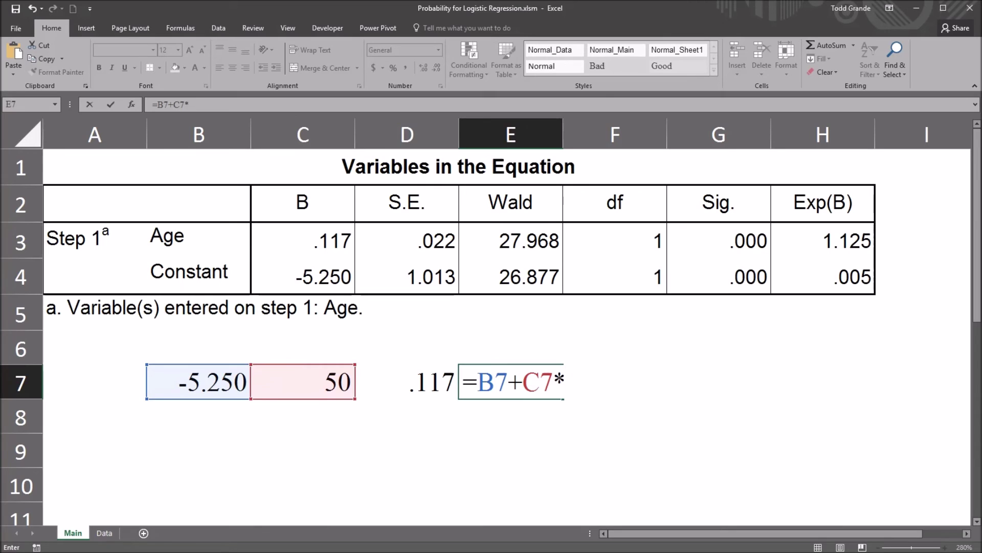
{"action": "left_click", "coordinate": [407, 381]}
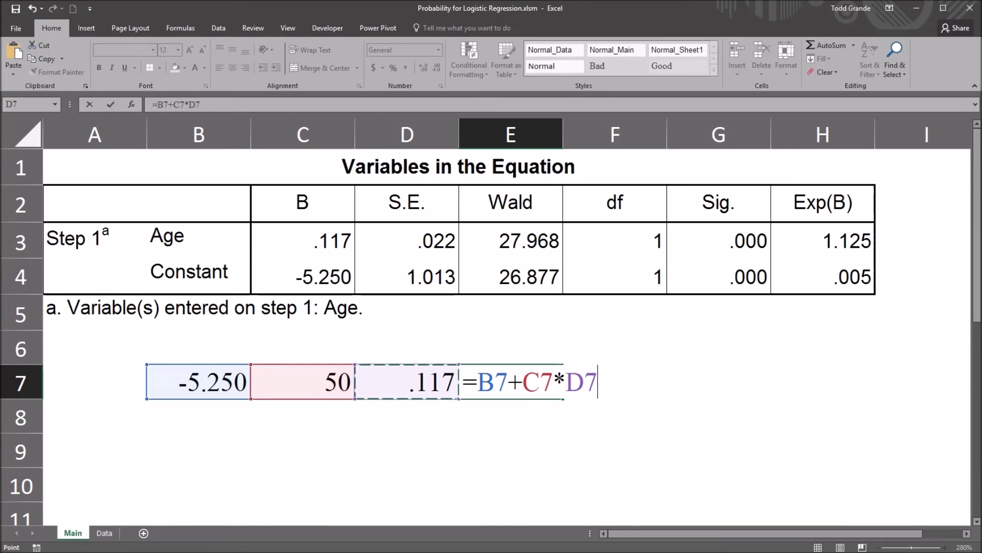
{"action": "key", "text": "Return"}
{"action": "left_click", "coordinate": [510, 381]}
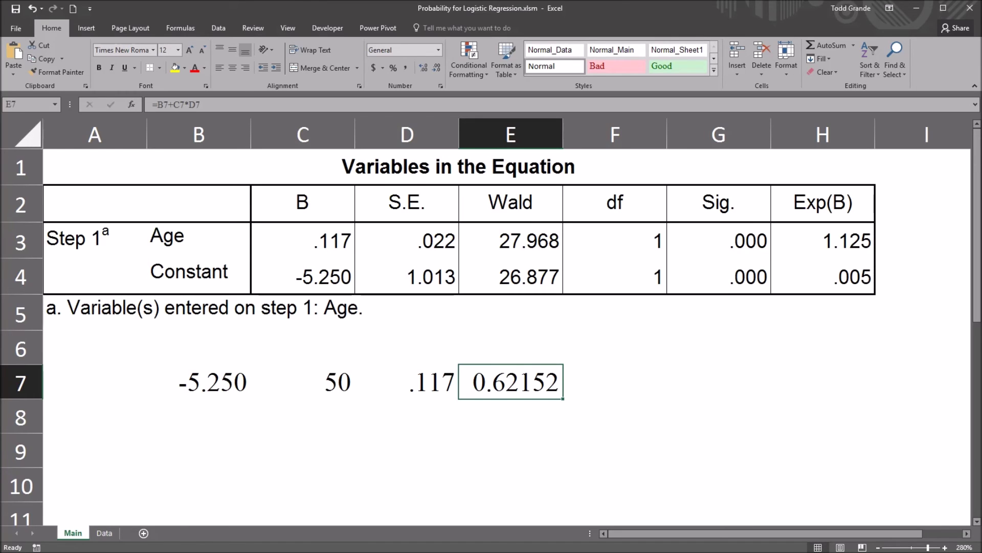
Step: Calculate the exponential of the logit in F7 with the formula =EXP(E7)
{"action": "left_click", "coordinate": [614, 381]}
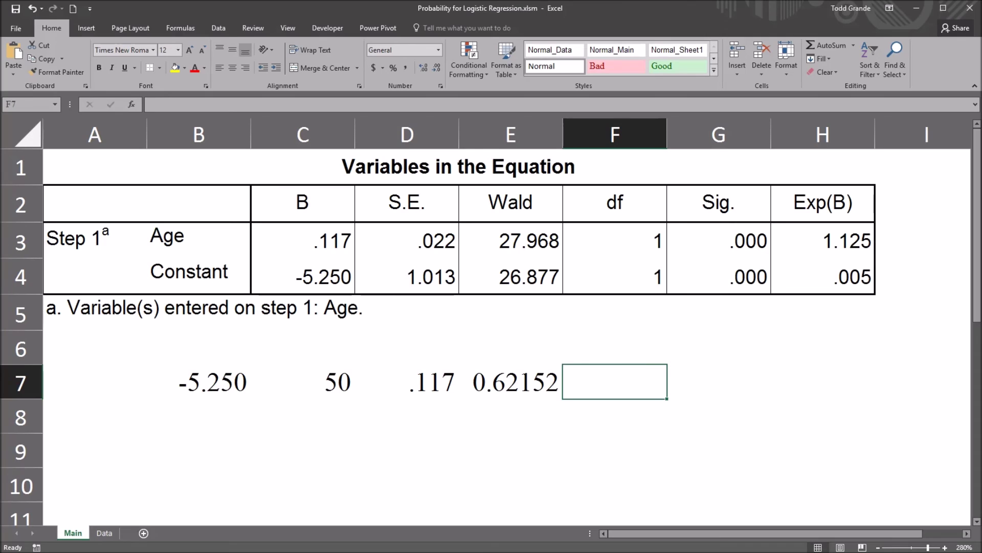
{"action": "type", "text": "=e"}
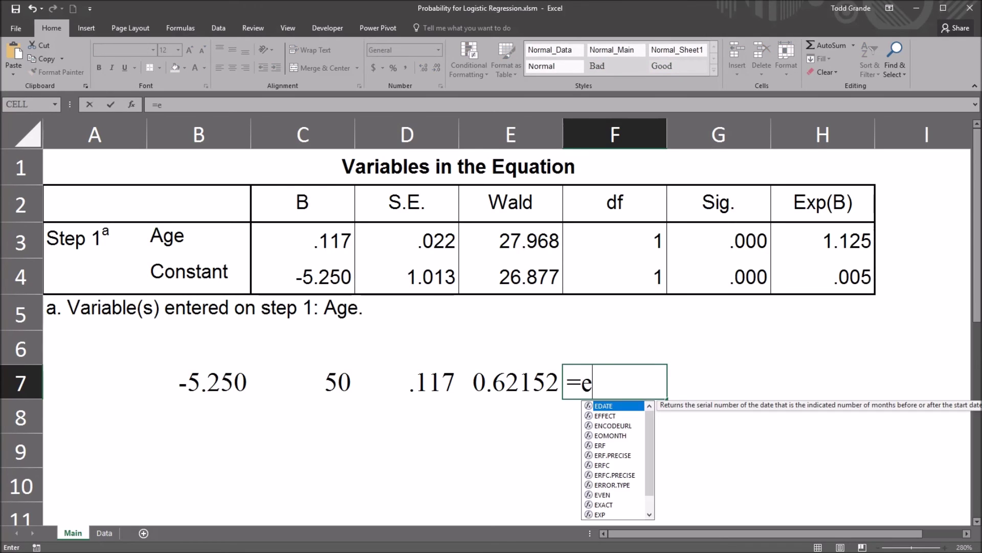
{"action": "type", "text": "xp("}
{"action": "key", "text": "Left"}
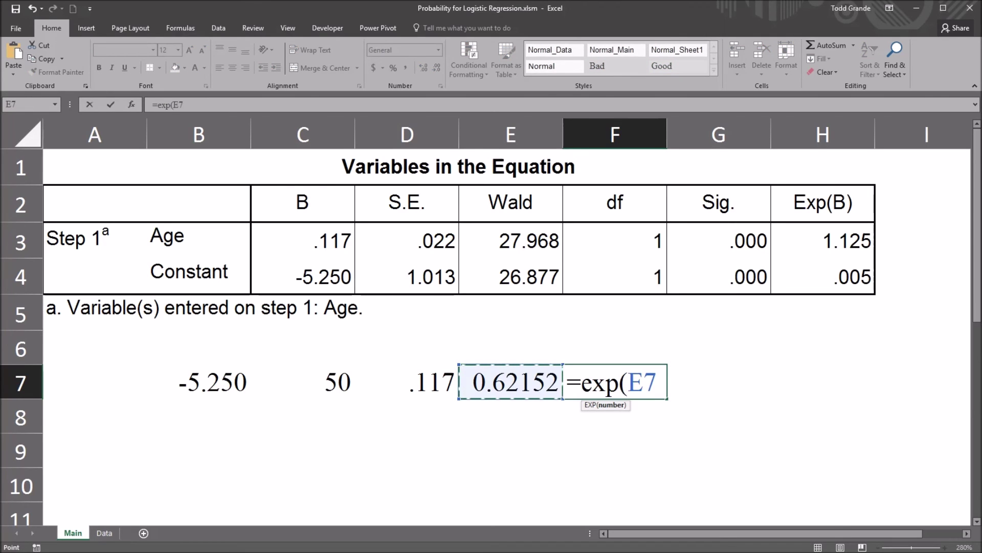
{"action": "key", "text": "Return"}
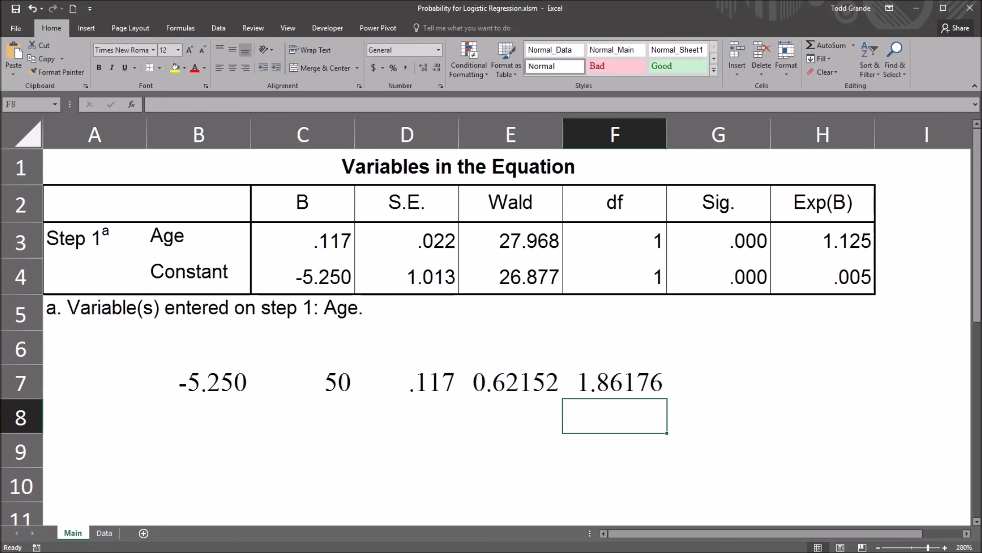
{"action": "left_click", "coordinate": [614, 382]}
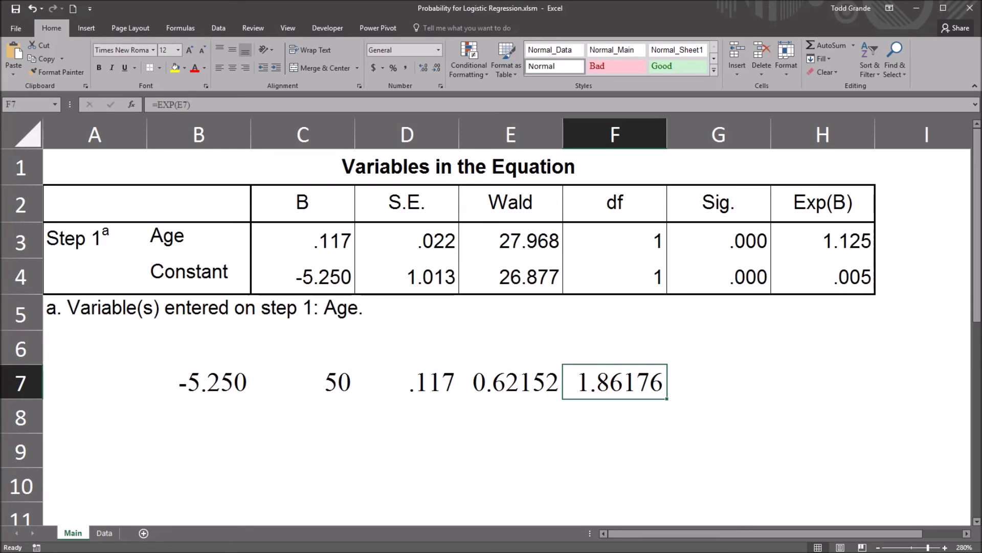
Step: Calculate the probability's denominator in F8 by adding 1 to the exponential, using =1+F7
{"action": "left_click", "coordinate": [615, 415]}
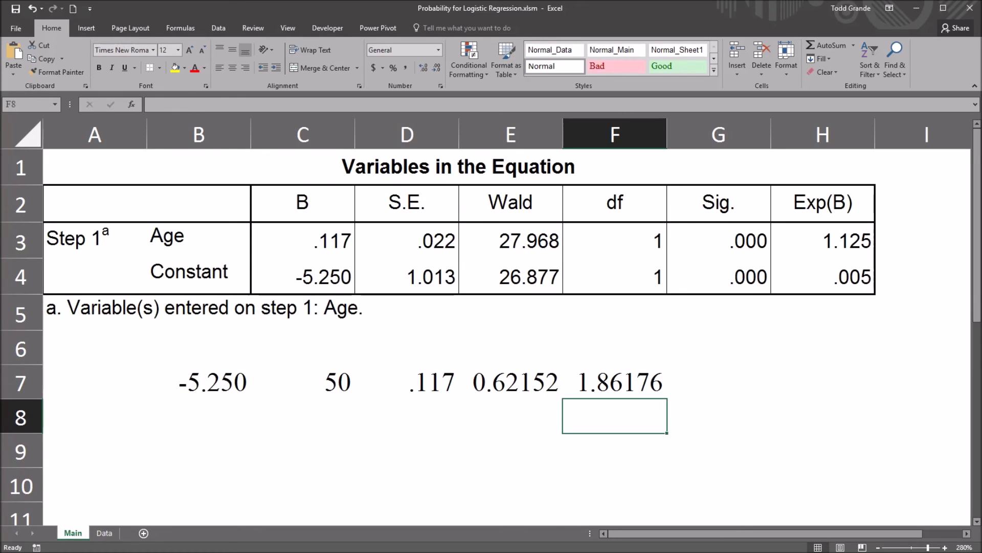
{"action": "left_click", "coordinate": [614, 381]}
{"action": "left_click", "coordinate": [615, 416]}
{"action": "type", "text": "=1"}
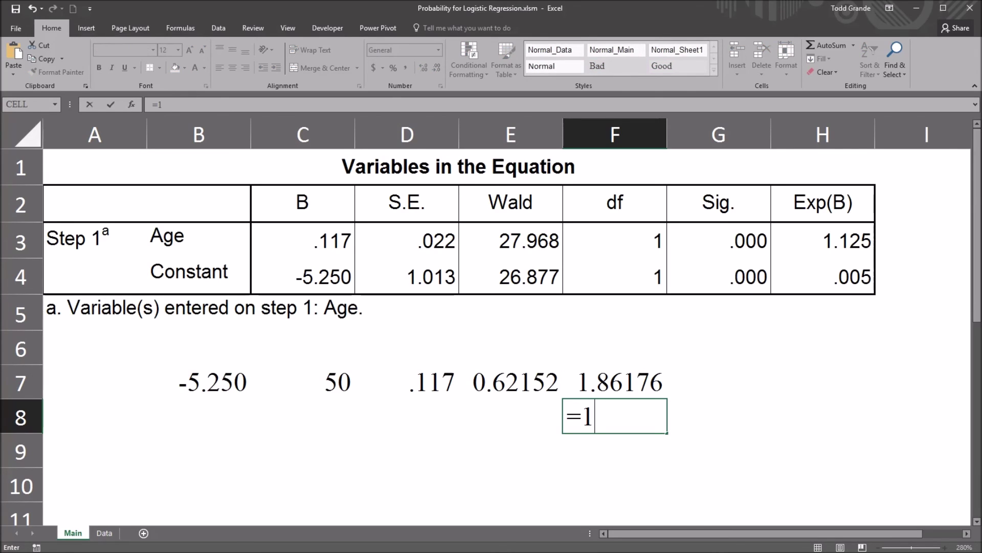
{"action": "type", "text": "+"}
{"action": "key", "text": "Up"}
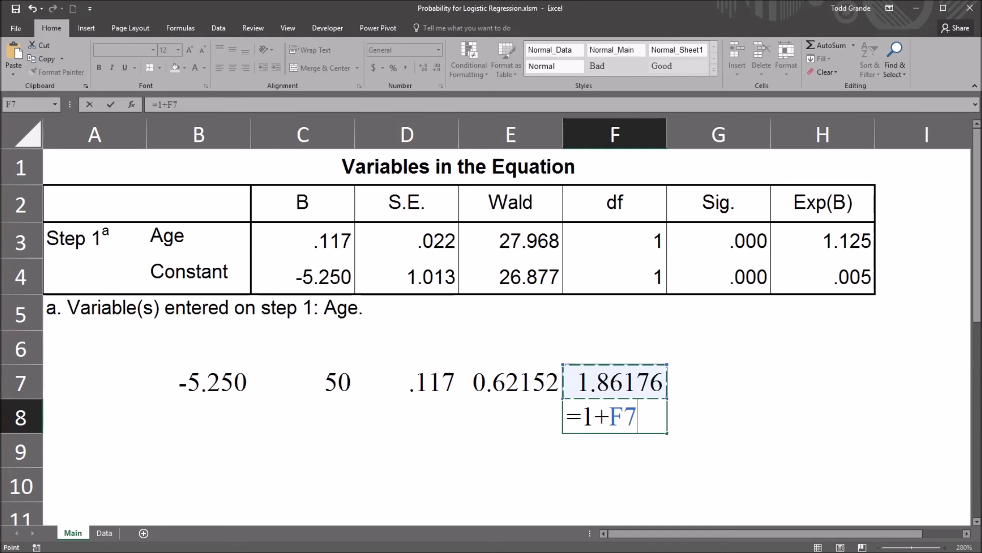
{"action": "key", "text": "Return"}
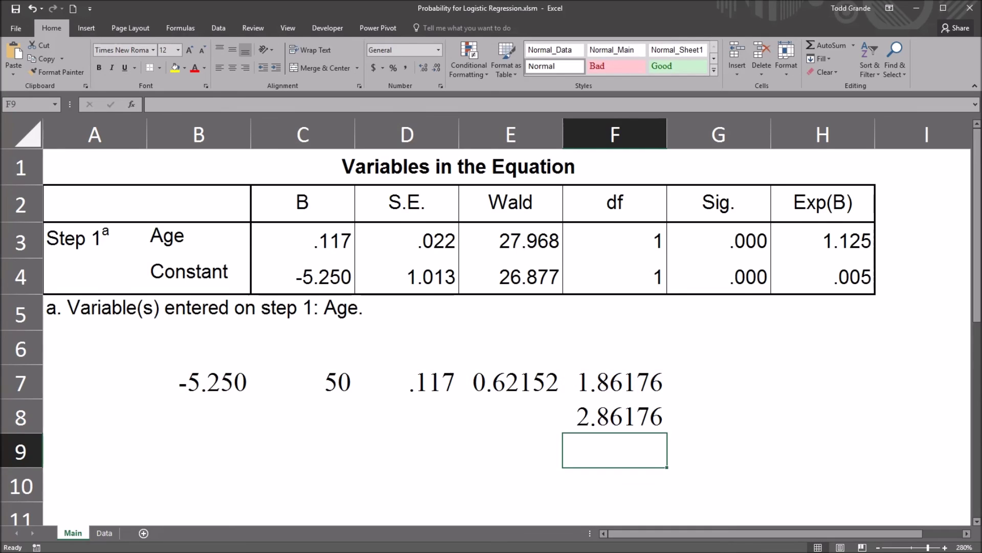
{"action": "key", "text": "Up"}
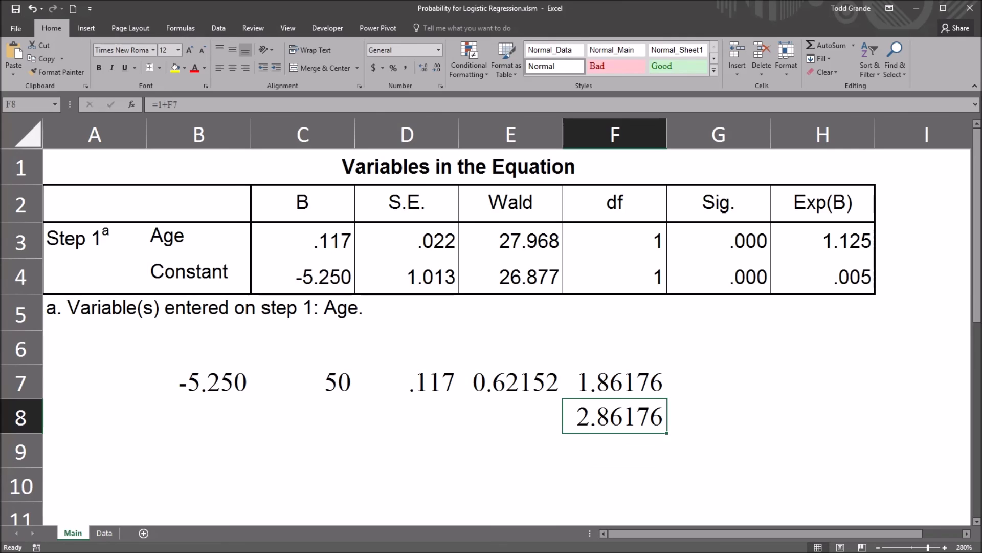
Step: Calculate the probability in G8 by dividing the exponential by the denominator, using =F7/F8
{"action": "key", "text": "Right"}
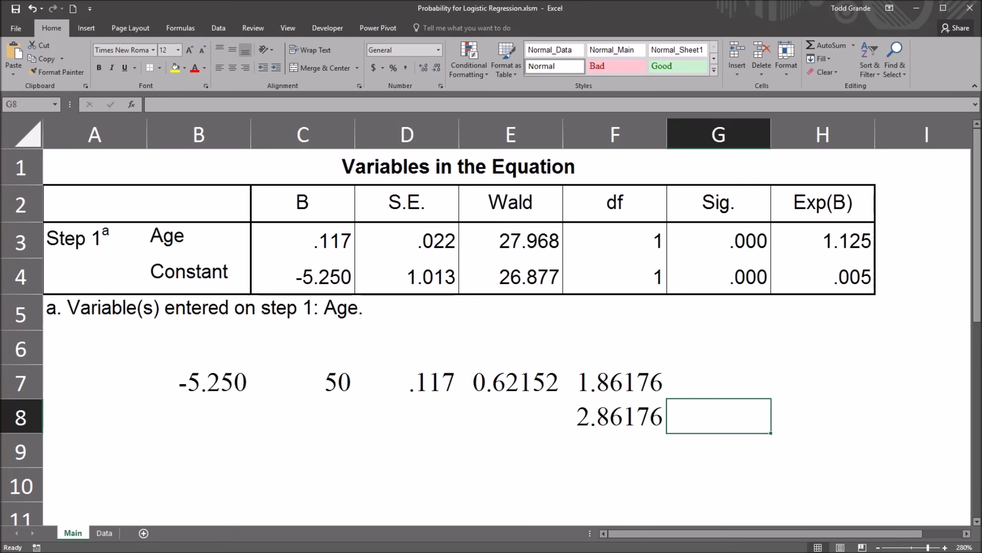
{"action": "type", "text": "="}
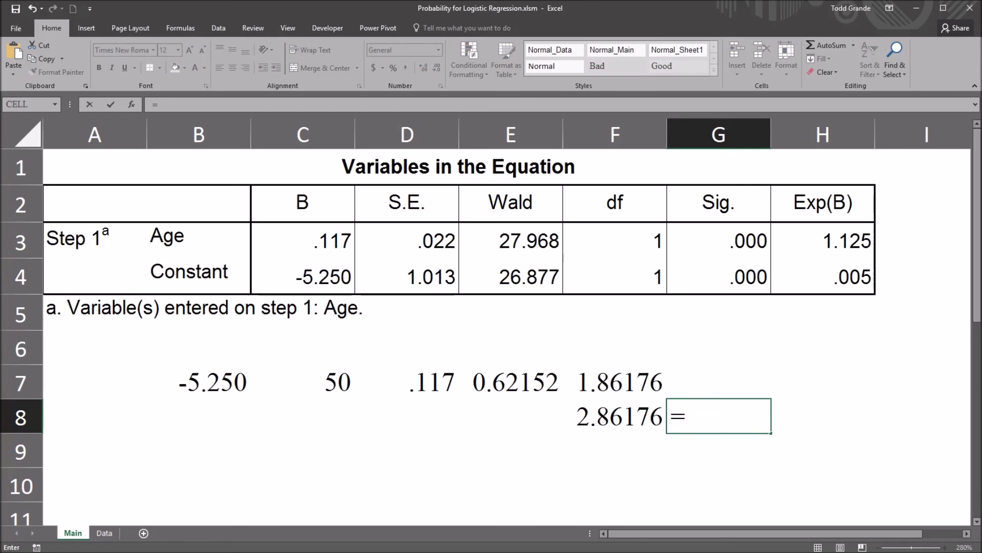
{"action": "key", "text": "Left"}
{"action": "key", "text": "Up"}
{"action": "type", "text": "/"}
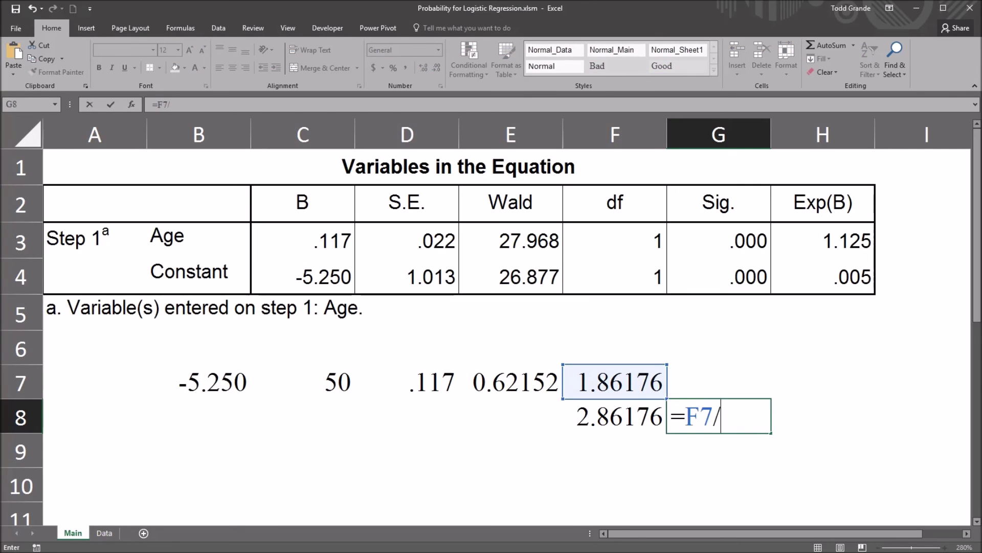
{"action": "key", "text": "Left"}
{"action": "key", "text": "Return"}
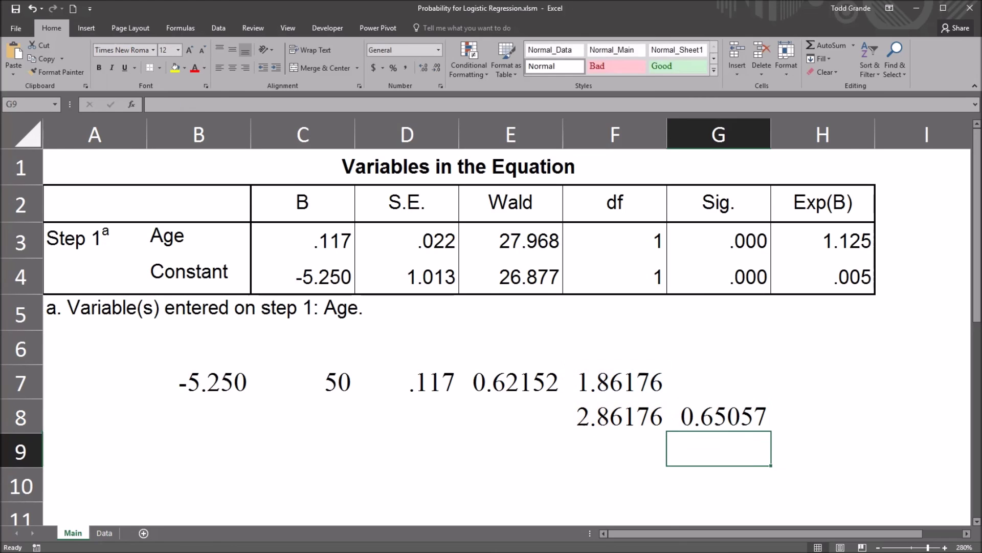
{"action": "key", "text": "Up"}
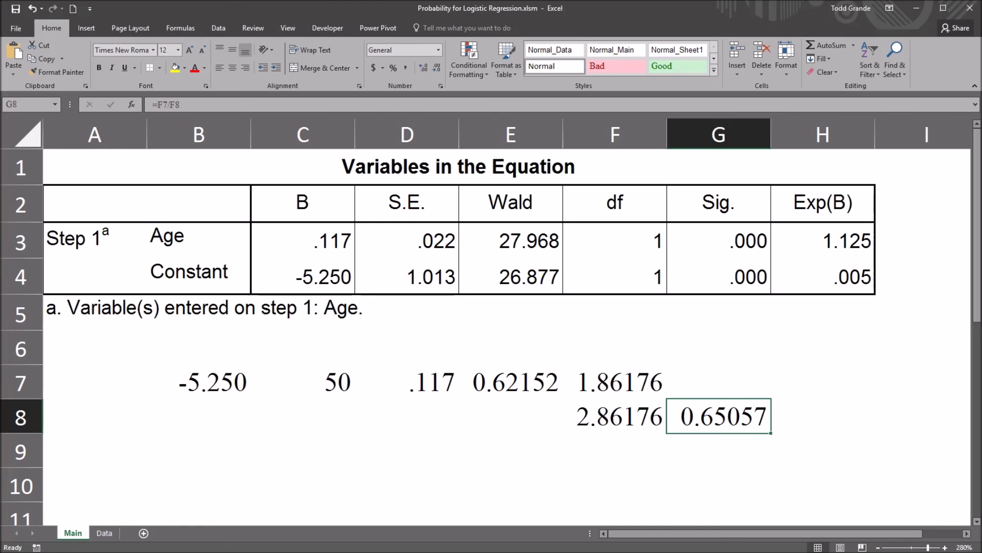
Step: Review the age in C7 against the calculated probability in G8
{"action": "key", "text": "alt+Tab"}
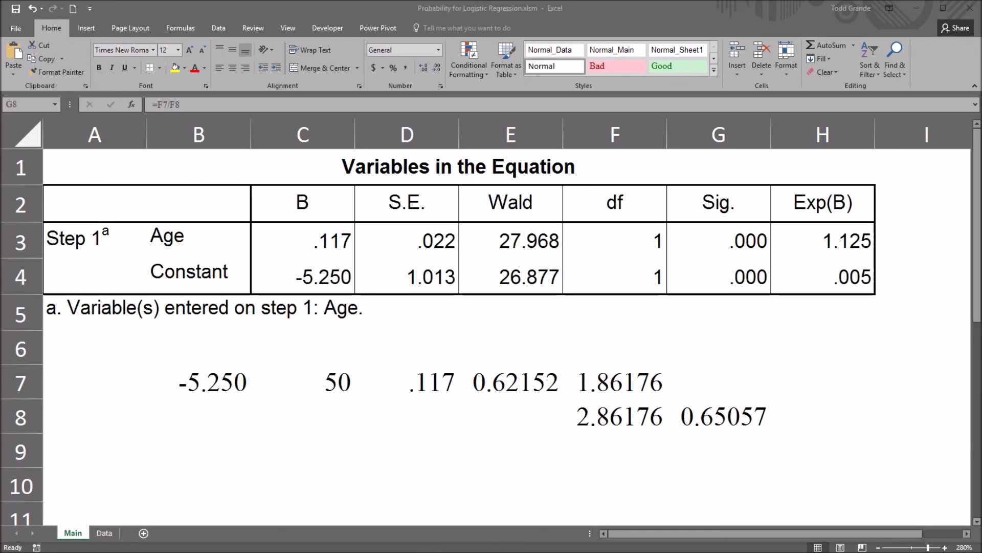
{"action": "key", "text": "alt+Tab"}
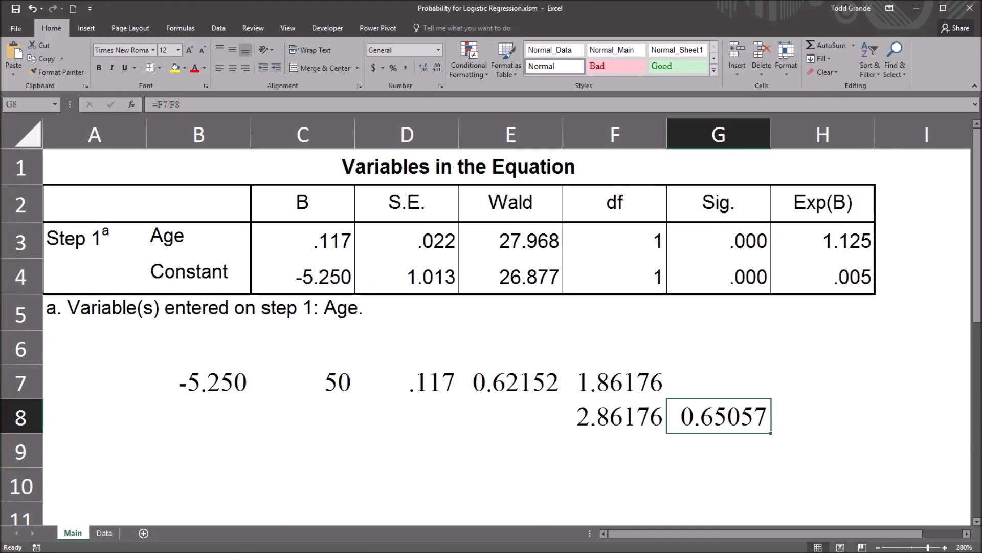
{"action": "left_click", "coordinate": [302, 381]}
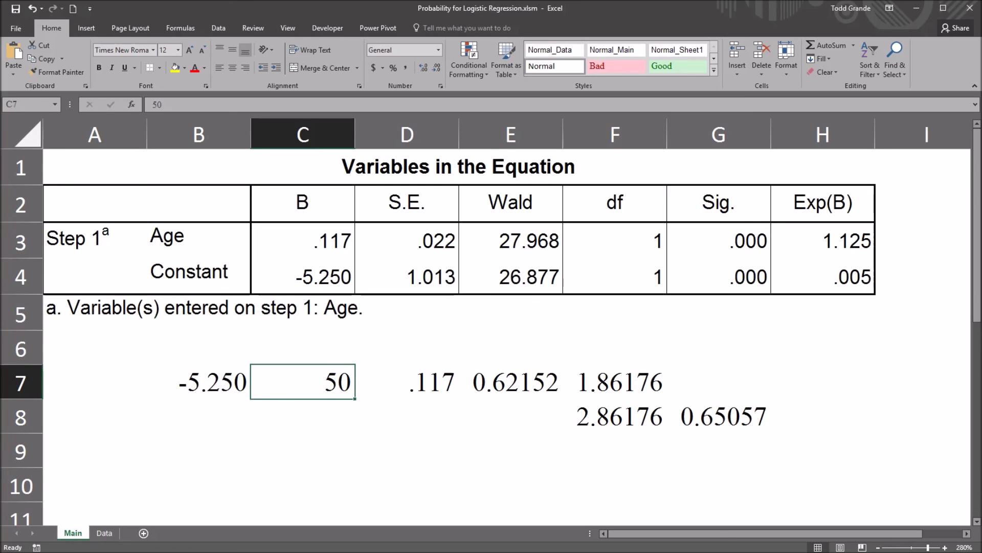
{"action": "left_click", "coordinate": [718, 416]}
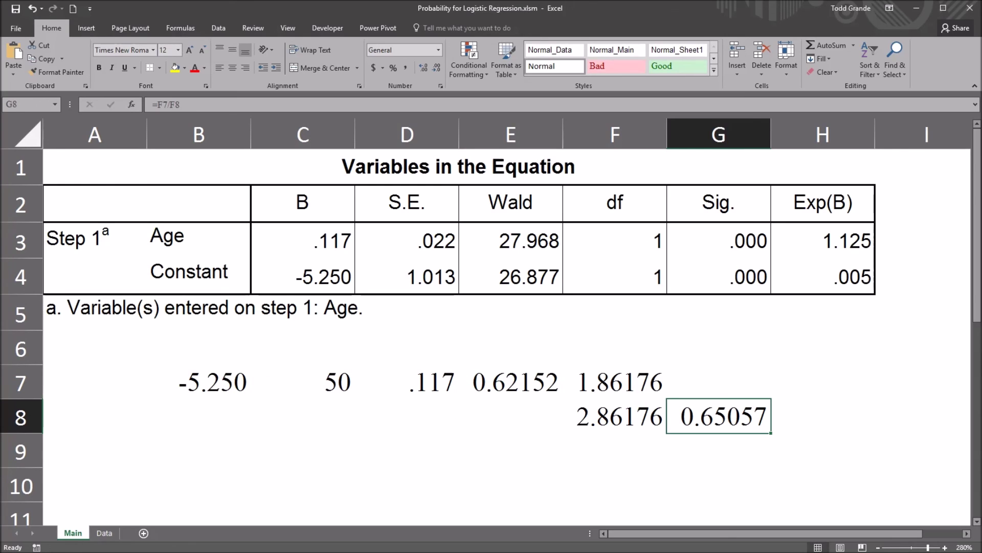
Step: Set the age in C7 to 30 and check the recalculated probability in G8
{"action": "left_click", "coordinate": [303, 381]}
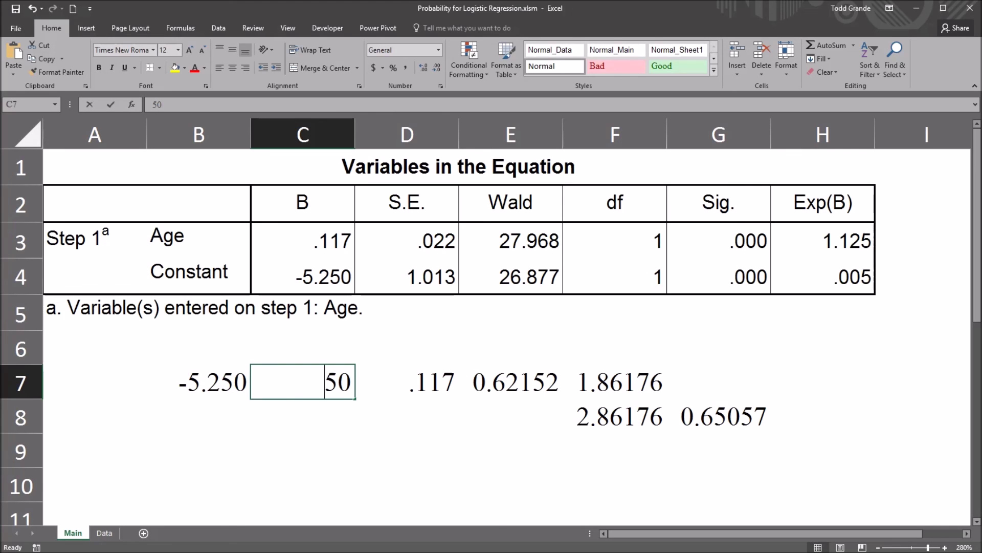
{"action": "type", "text": "30"}
{"action": "key", "text": "Return"}
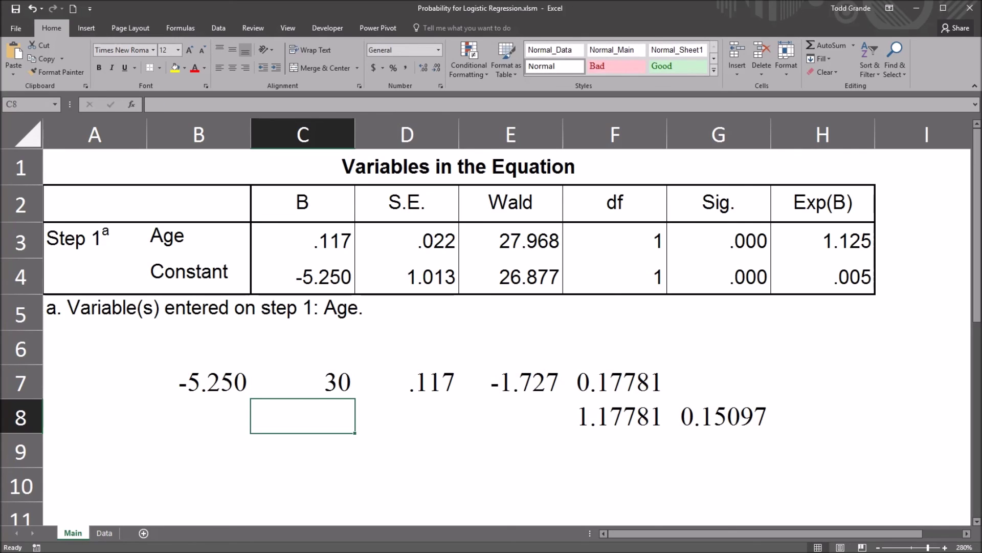
{"action": "left_click", "coordinate": [719, 416]}
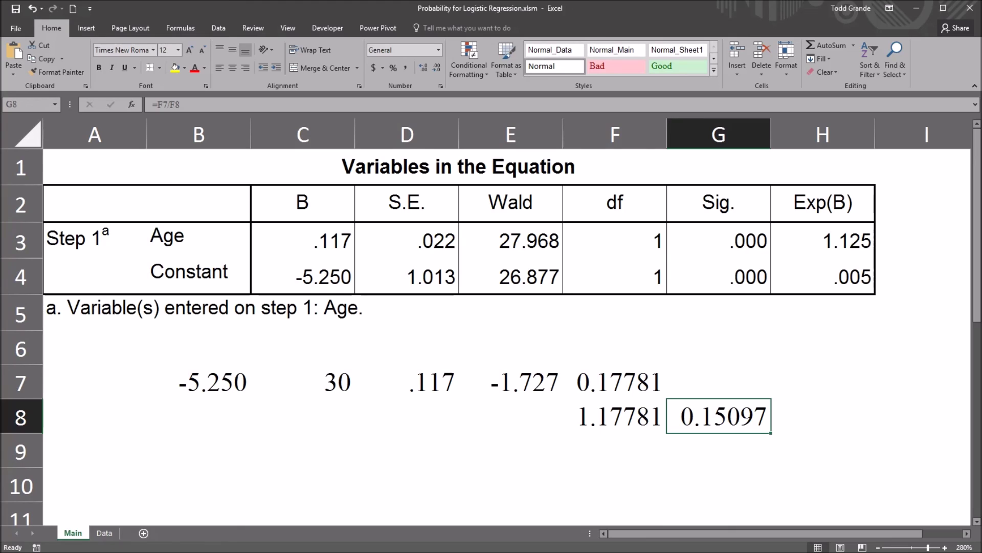
Step: Set the age in C7 to 60 and compare it with the recalculated probability in G8
{"action": "left_click", "coordinate": [303, 382]}
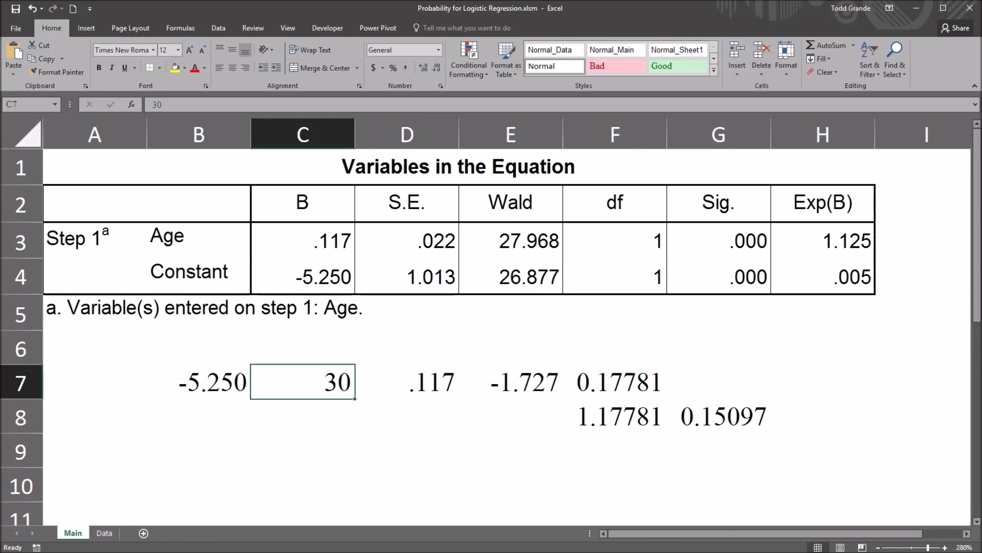
{"action": "type", "text": "60"}
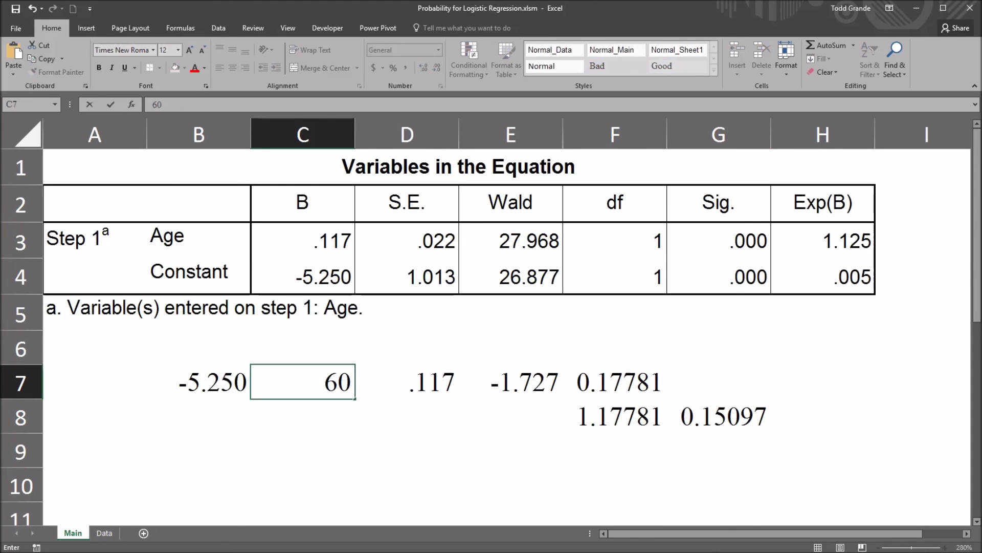
{"action": "key", "text": "Return"}
{"action": "left_click", "coordinate": [718, 416]}
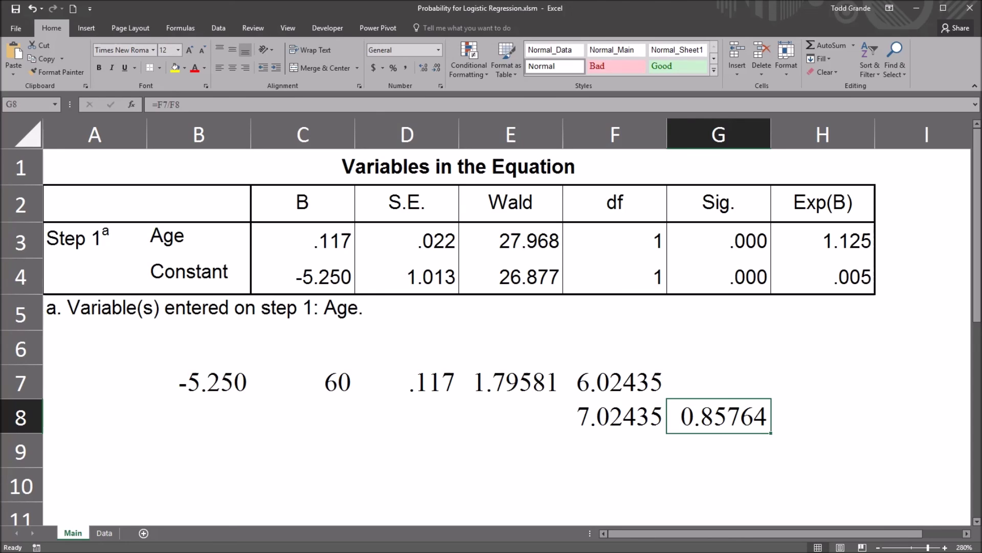
{"action": "left_click", "coordinate": [303, 382]}
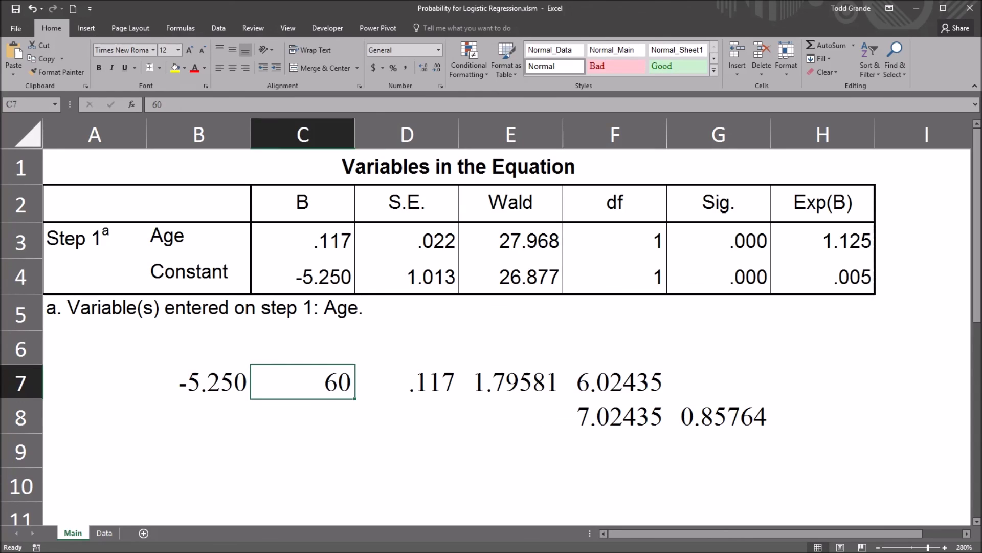
{"action": "left_click", "coordinate": [718, 416]}
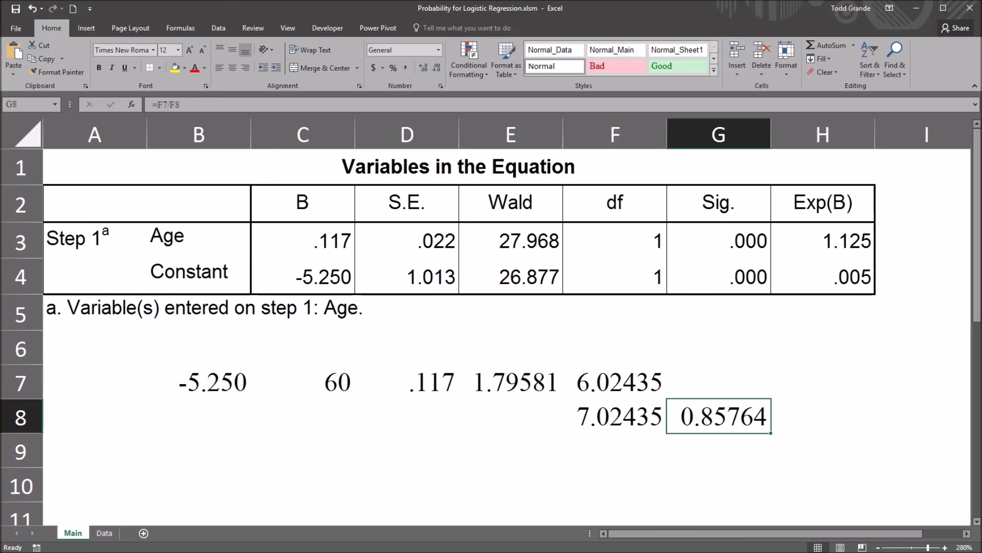